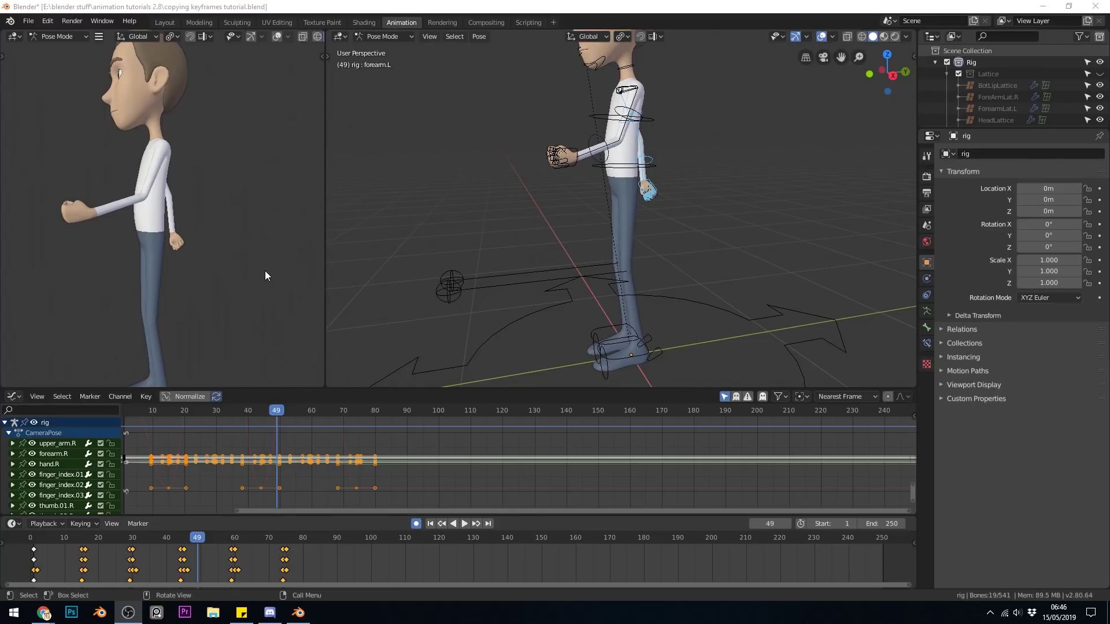
Step: Play the arm-swing animation, scrub to frame 56, and show the keystroke-display sidebar
click(129, 413)
key(space)
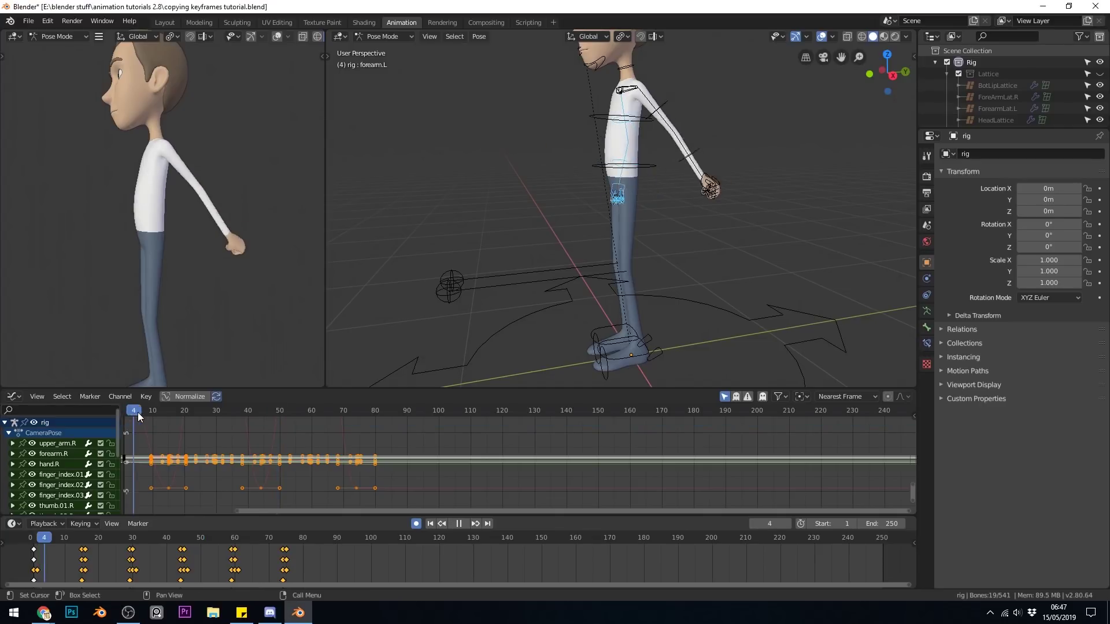
drag(139, 415, 299, 412)
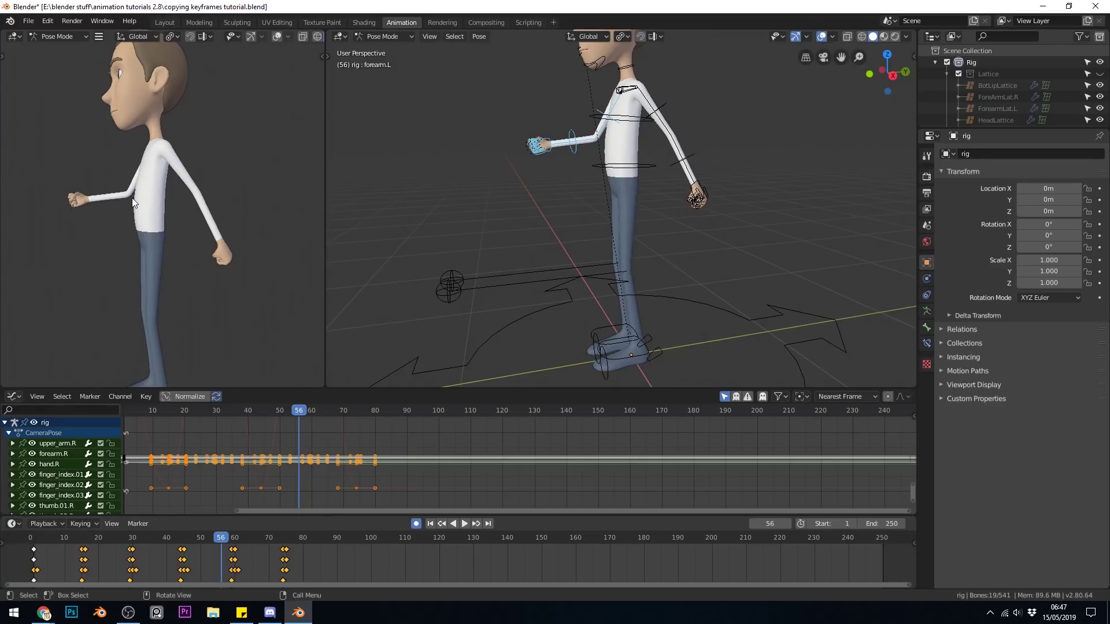
key(n)
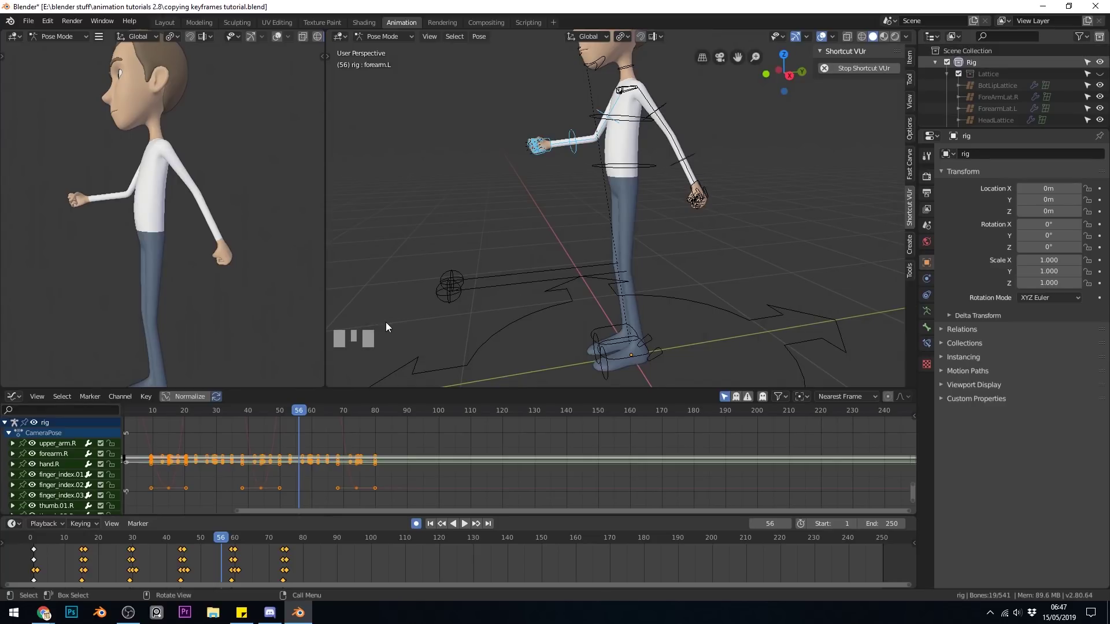
Step: Select all bones, delete their keyframes, and clear rotation and location back to T-pose
click(727, 206)
key(a)
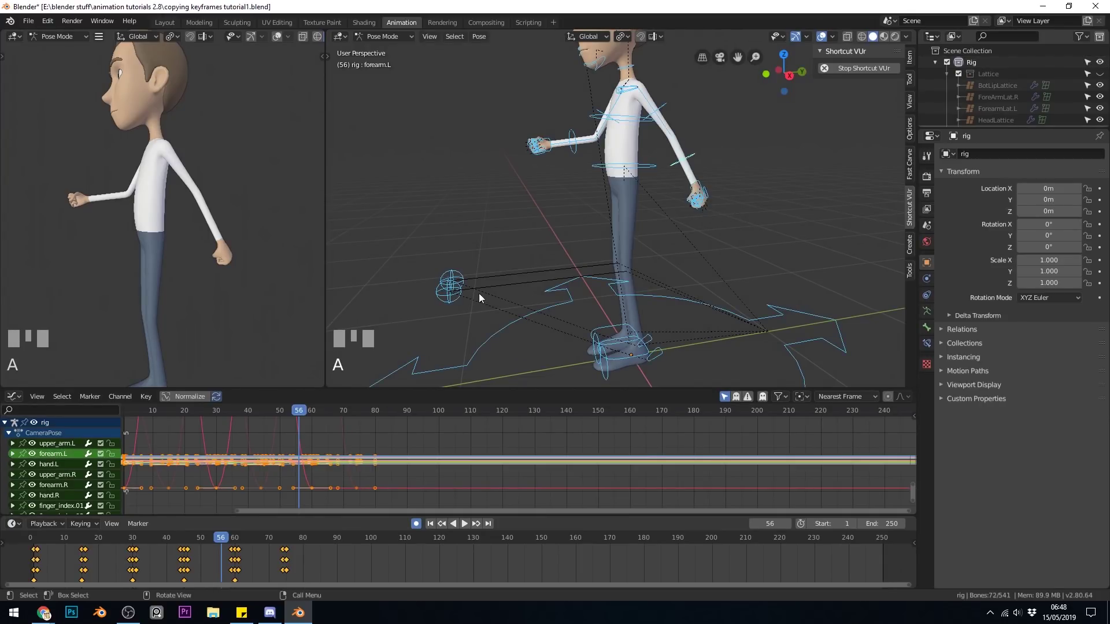
key(Delete)
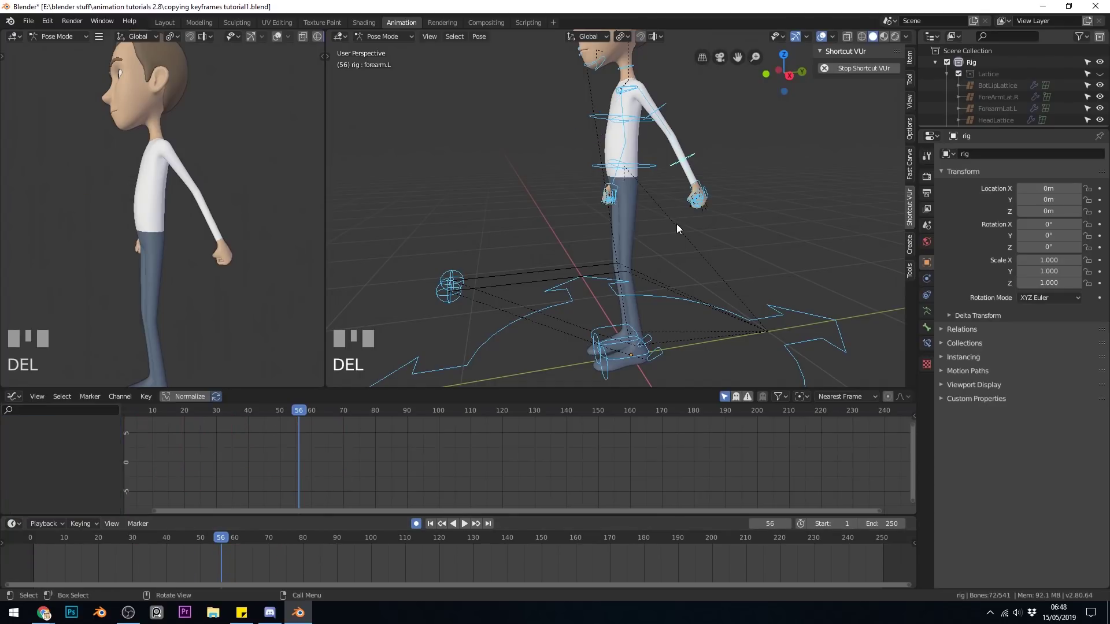
key(alt+r)
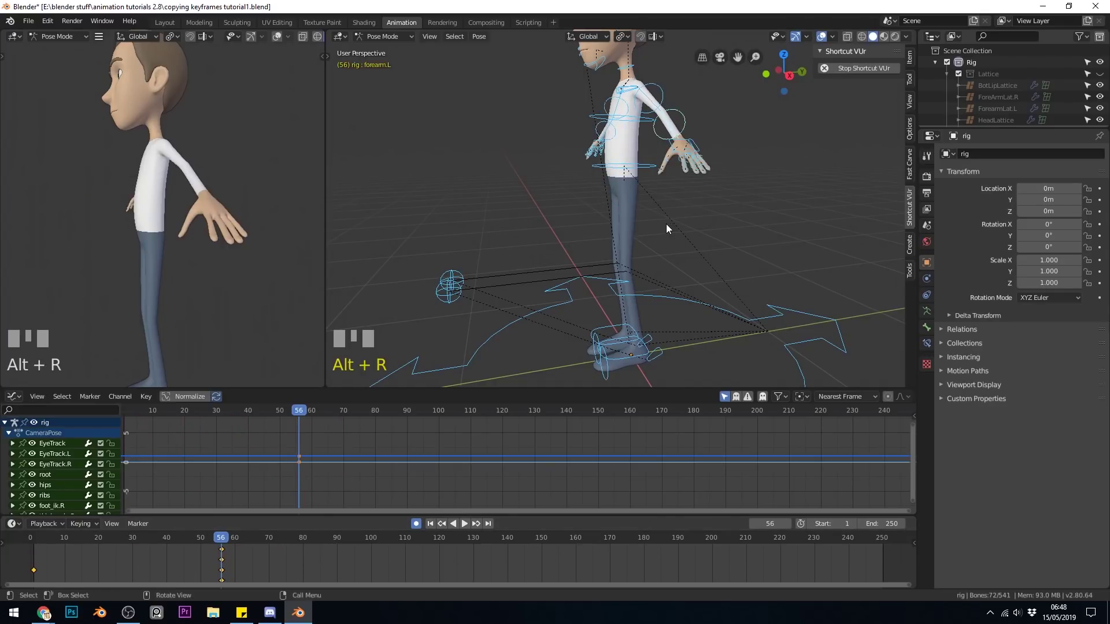
key(alt+g)
middle_drag(634, 229, 716, 217)
scroll(692, 213, down, 2)
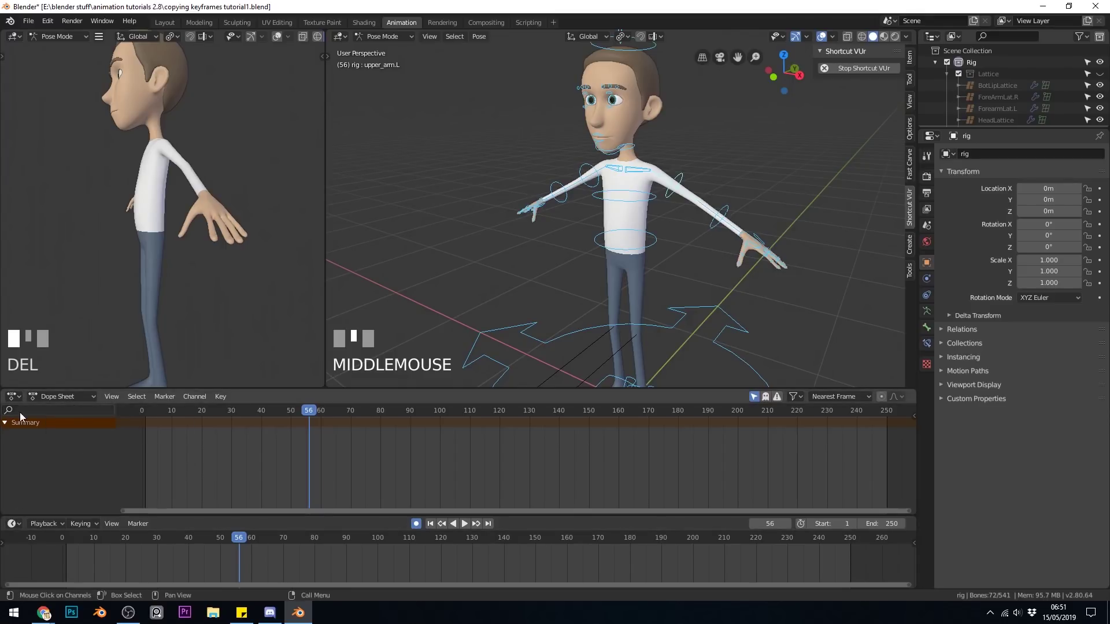
click(13, 396)
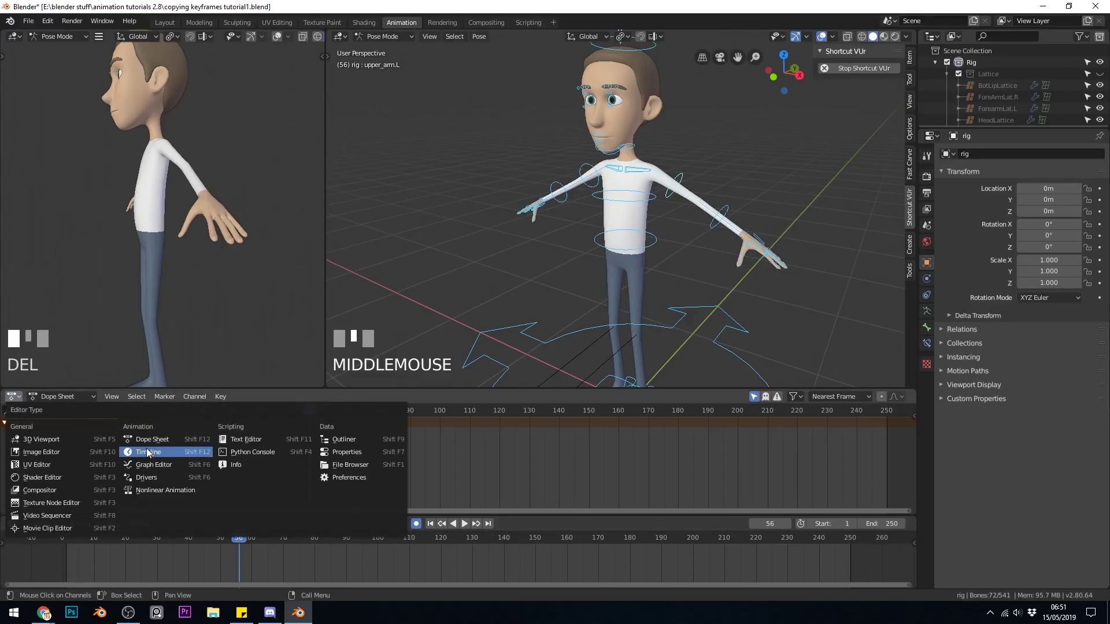
Step: Keep the bottom editor as a Dope Sheet and scrub the playhead back to frame 1
click(147, 438)
click(20, 525)
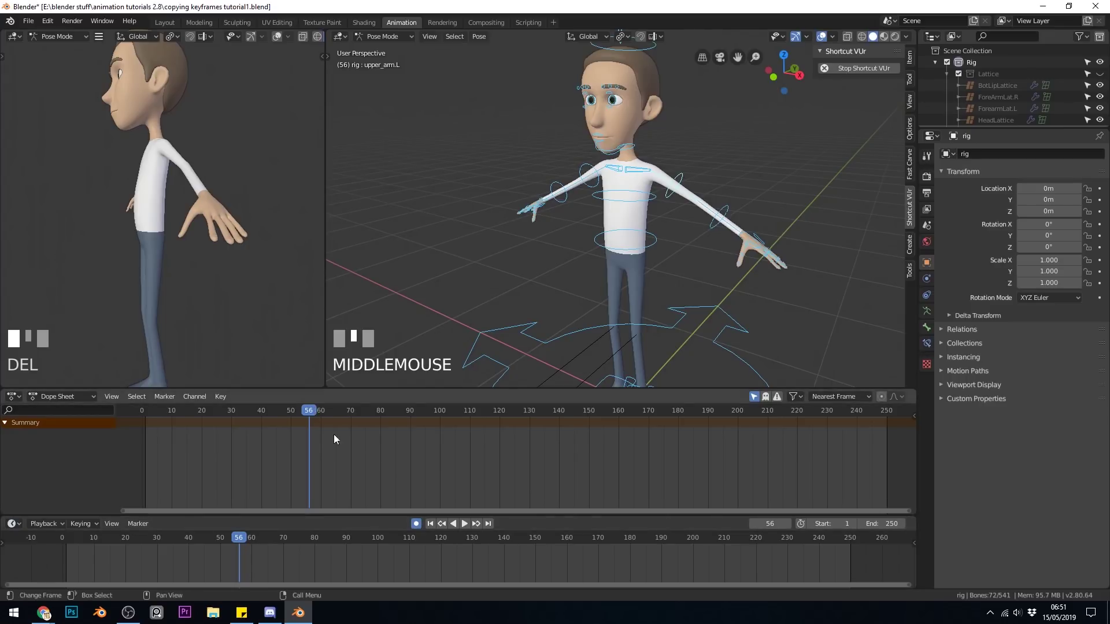
drag(311, 411, 145, 415)
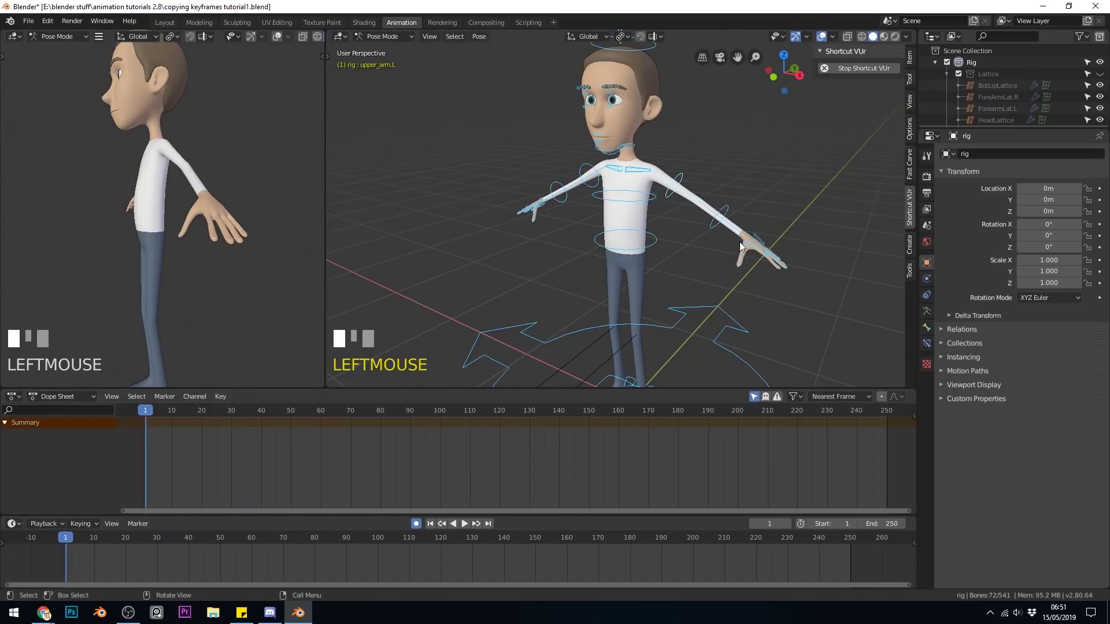
Step: Lower the left upper arm and rotate the left forearm forward
click(677, 179)
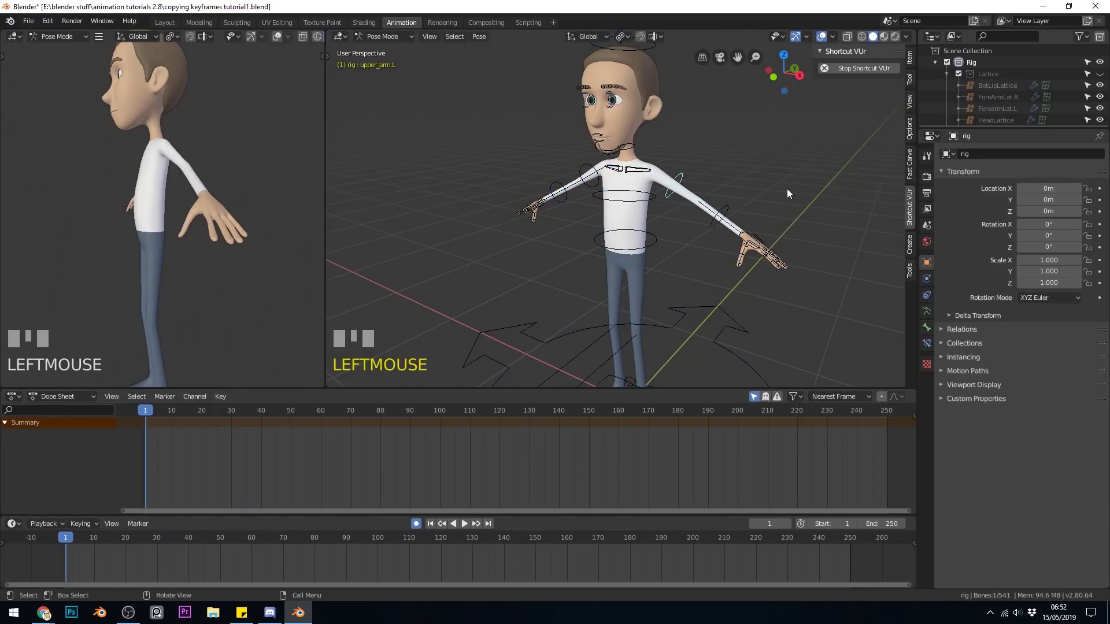
middle_drag(733, 208, 779, 188)
key(r)
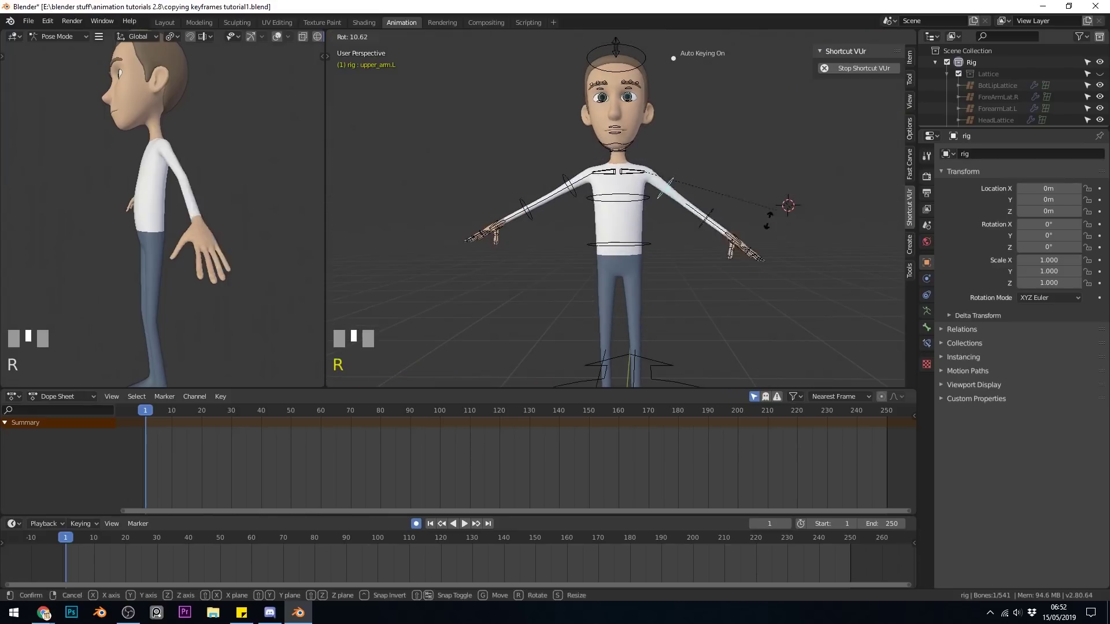
click(720, 249)
middle_drag(719, 248, 716, 228)
key(r)
click(664, 254)
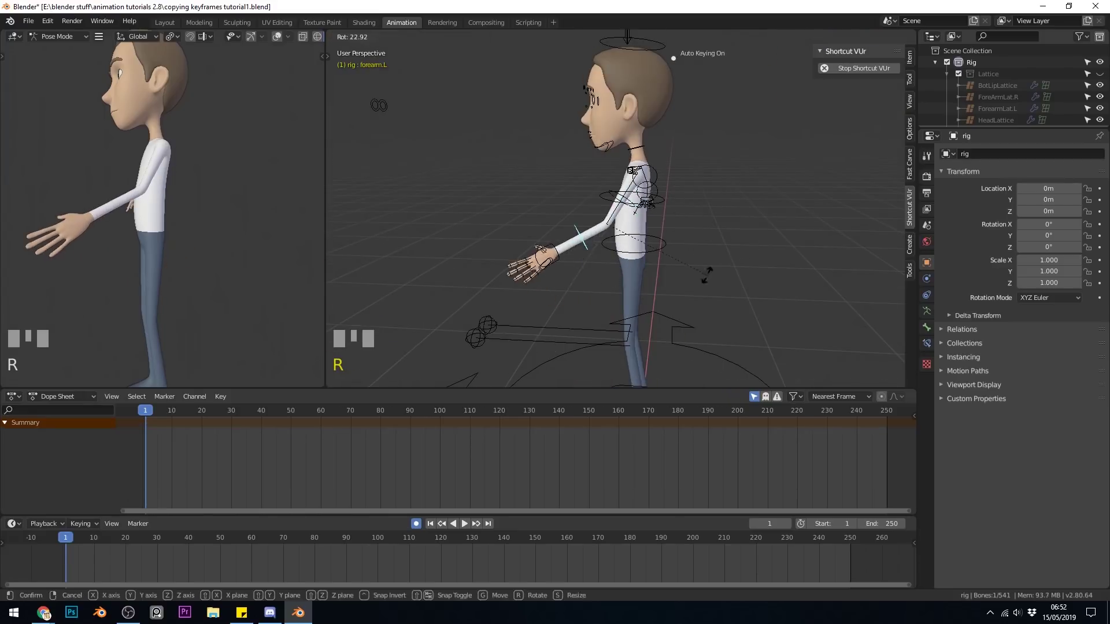
scroll(624, 265, up, 4)
click(653, 242)
Step: Circle-select the left-hand fingers and curl them on local X with Individual Origins pivot
key(a)
key(c)
drag(604, 322, 553, 255)
right_click(630, 253)
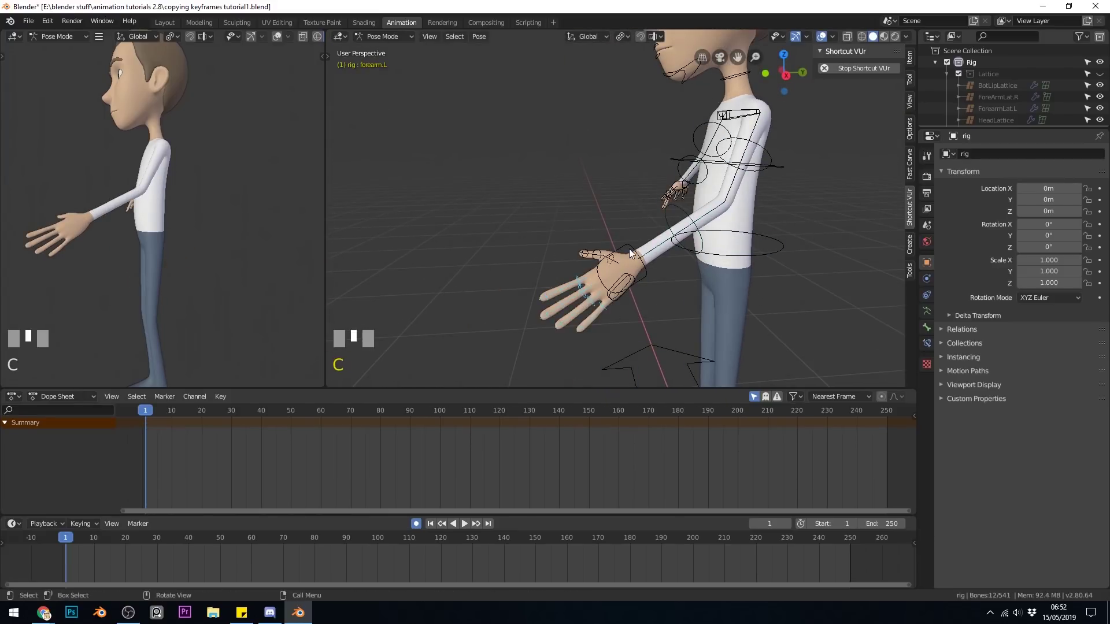
click(622, 36)
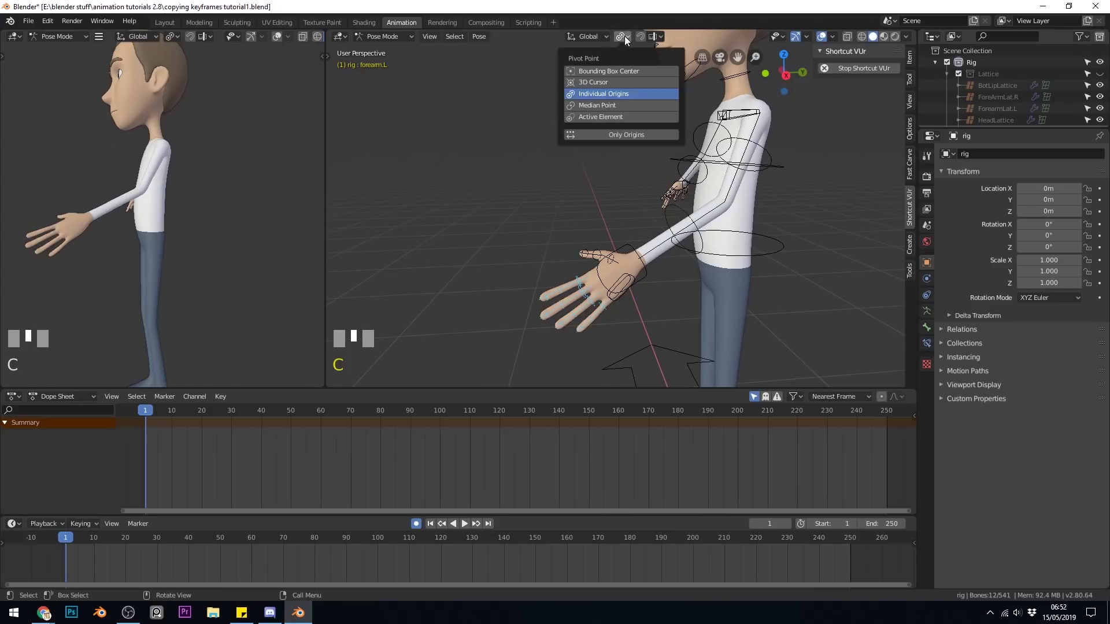
click(625, 94)
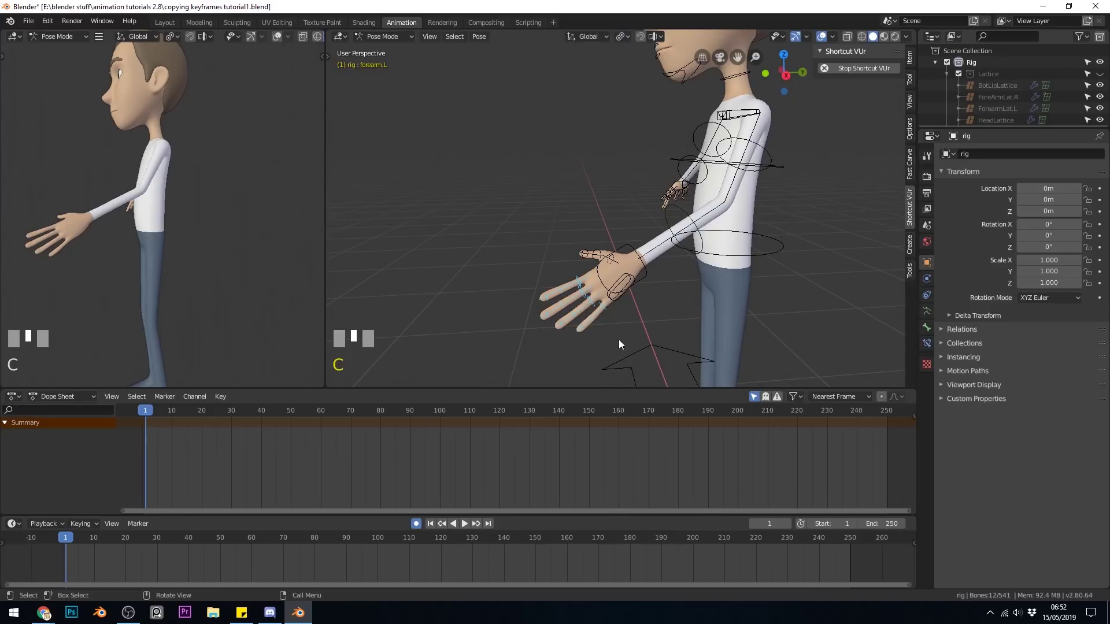
key(r)
key(x)
key(x)
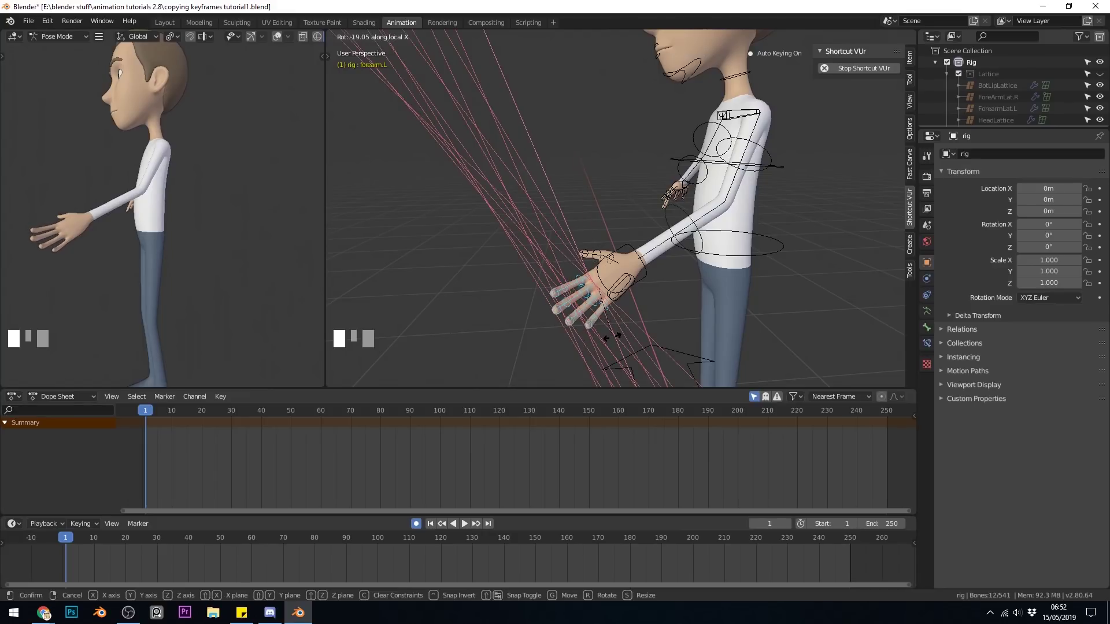
click(613, 336)
middle_drag(613, 336, 745, 287)
Step: Rotate the left thumb tip bone to curl the thumb inward
key(r)
key(x)
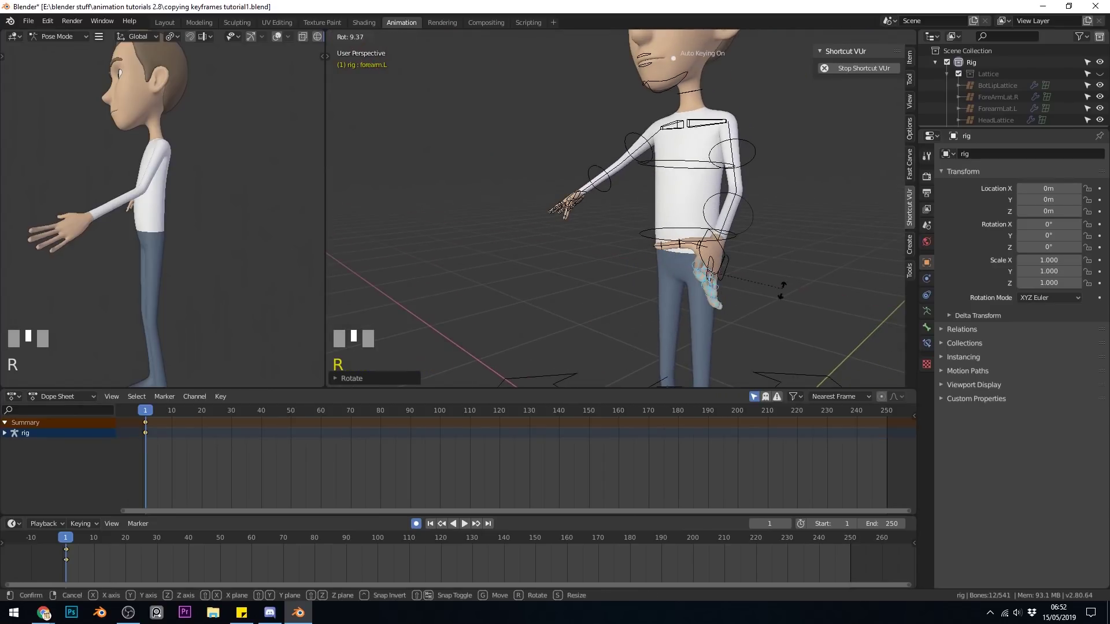
key(x)
right_click(766, 286)
key(r)
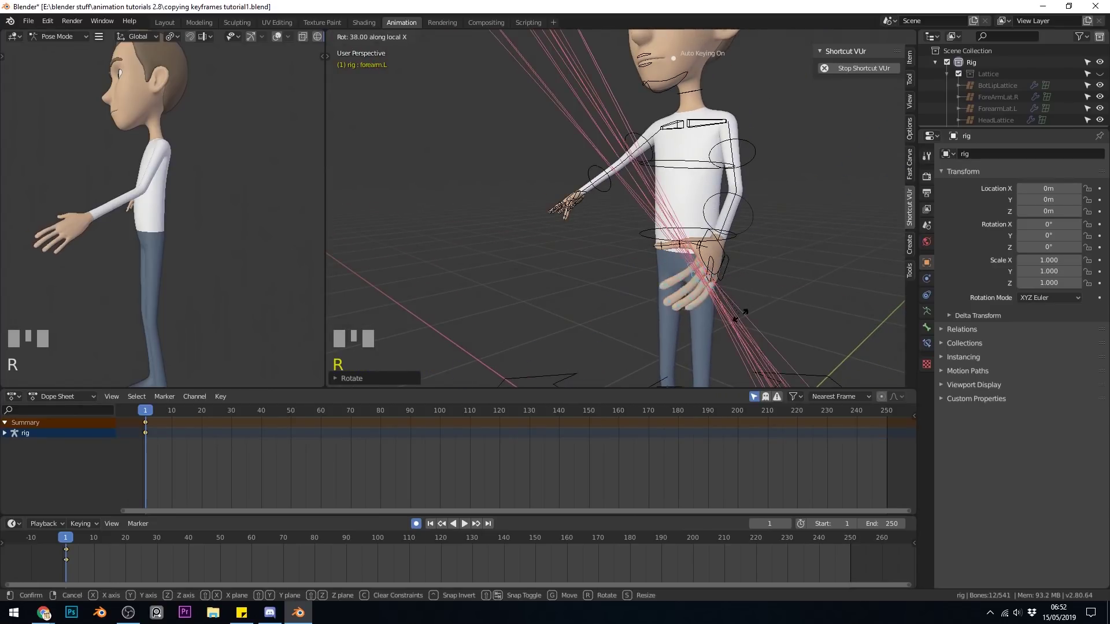
middle_drag(767, 286, 730, 290)
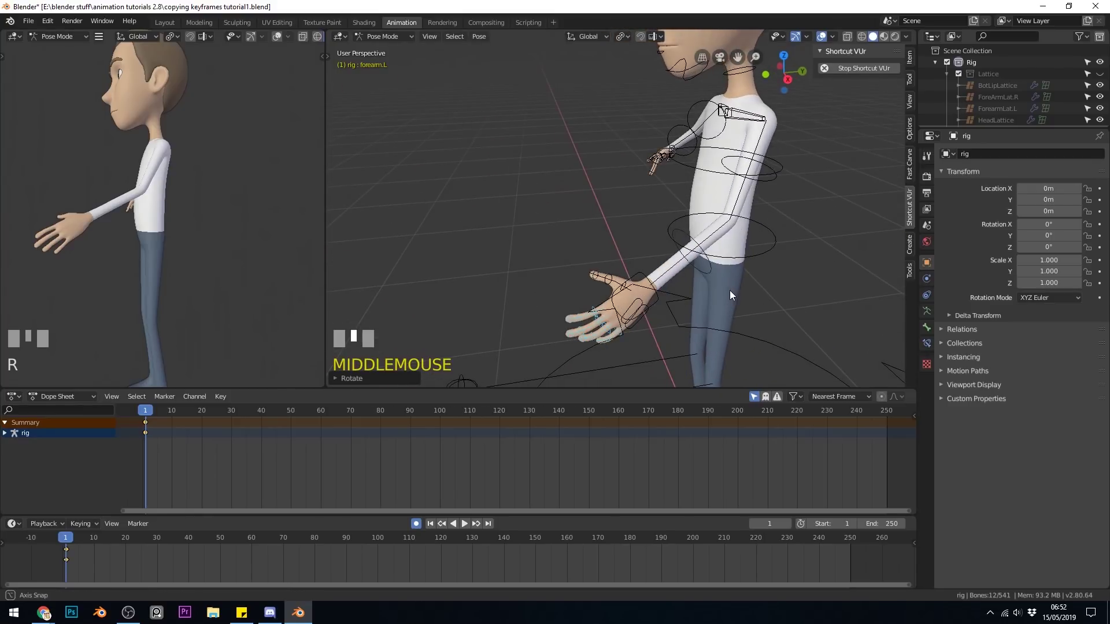
shift+click(613, 287)
middle_drag(612, 287, 639, 306)
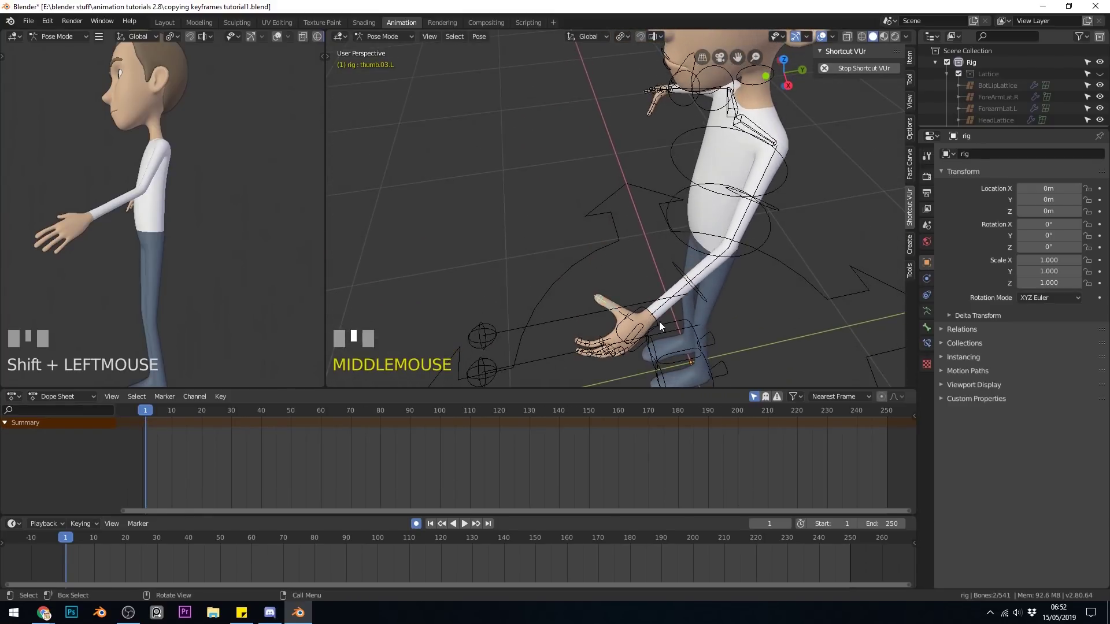
key(r)
click(629, 312)
click(628, 314)
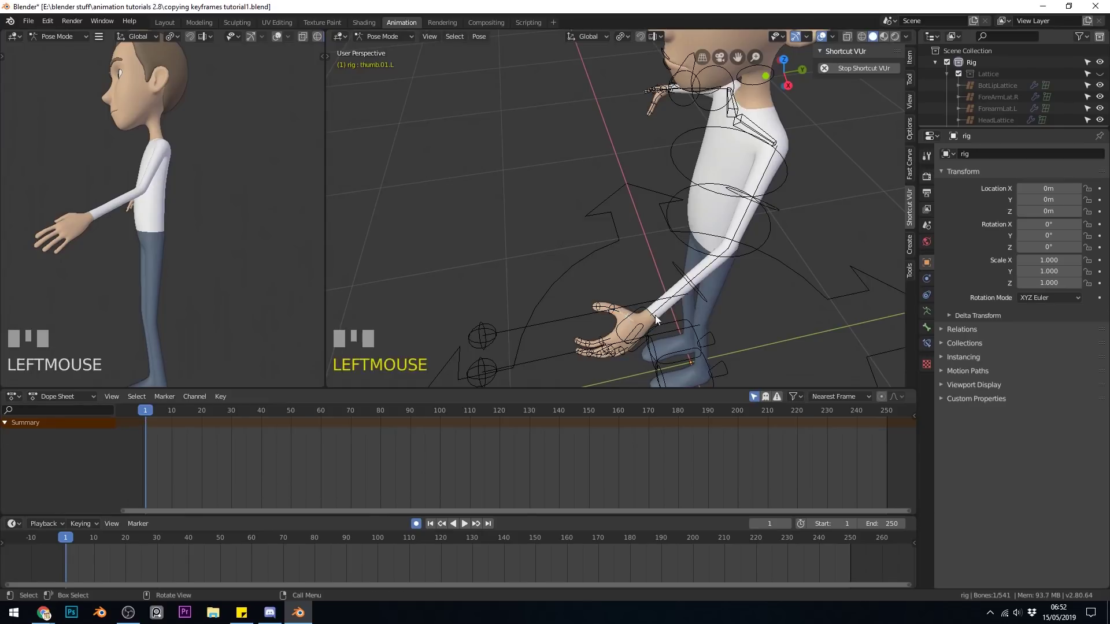
middle_drag(628, 314, 651, 237)
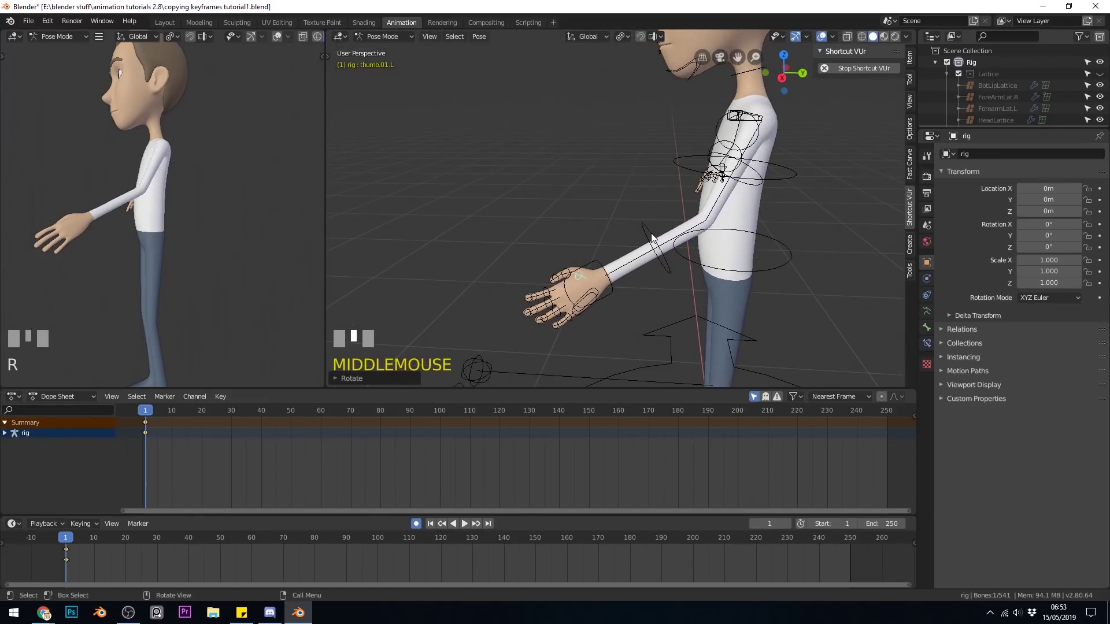
Step: At frame 15, swing the left upper arm backward
click(651, 237)
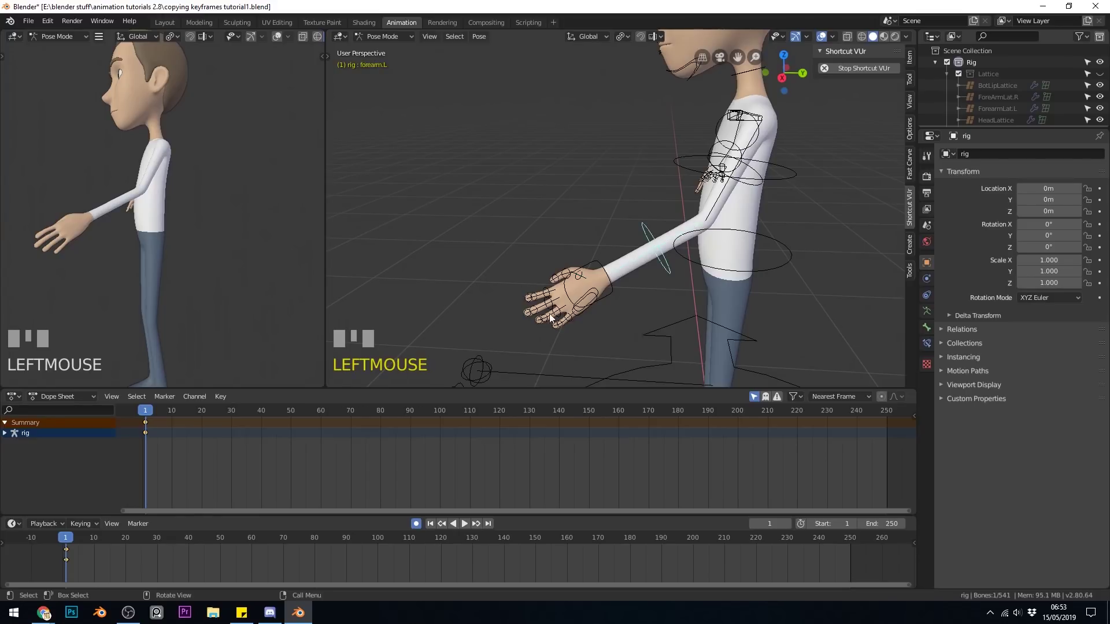
middle_drag(664, 261, 634, 244)
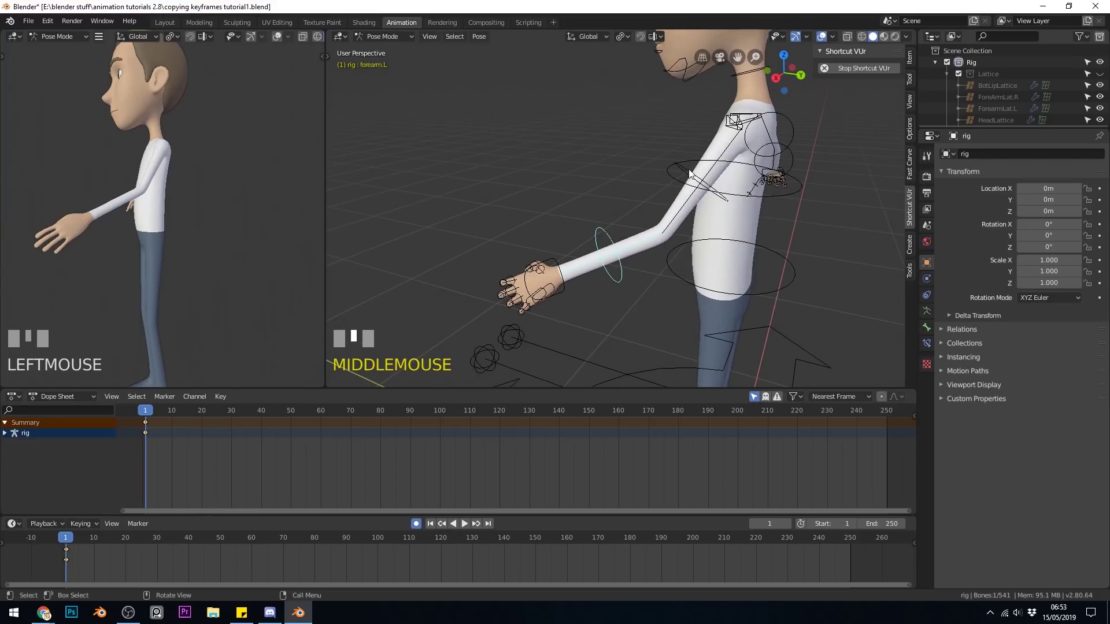
click(620, 251)
click(598, 251)
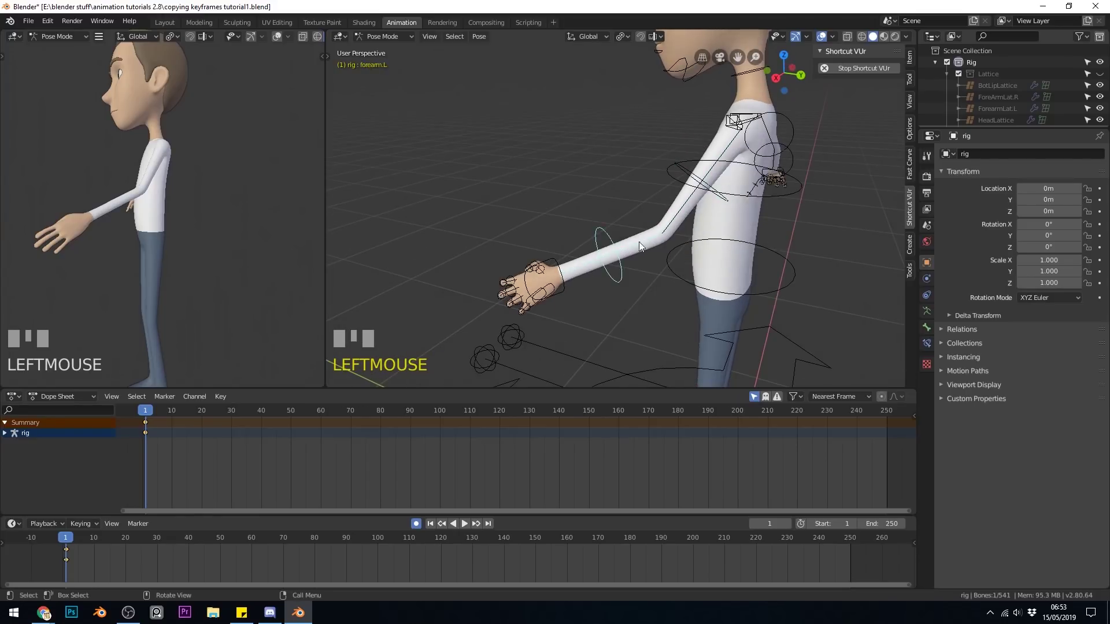
click(685, 168)
shift+click(618, 248)
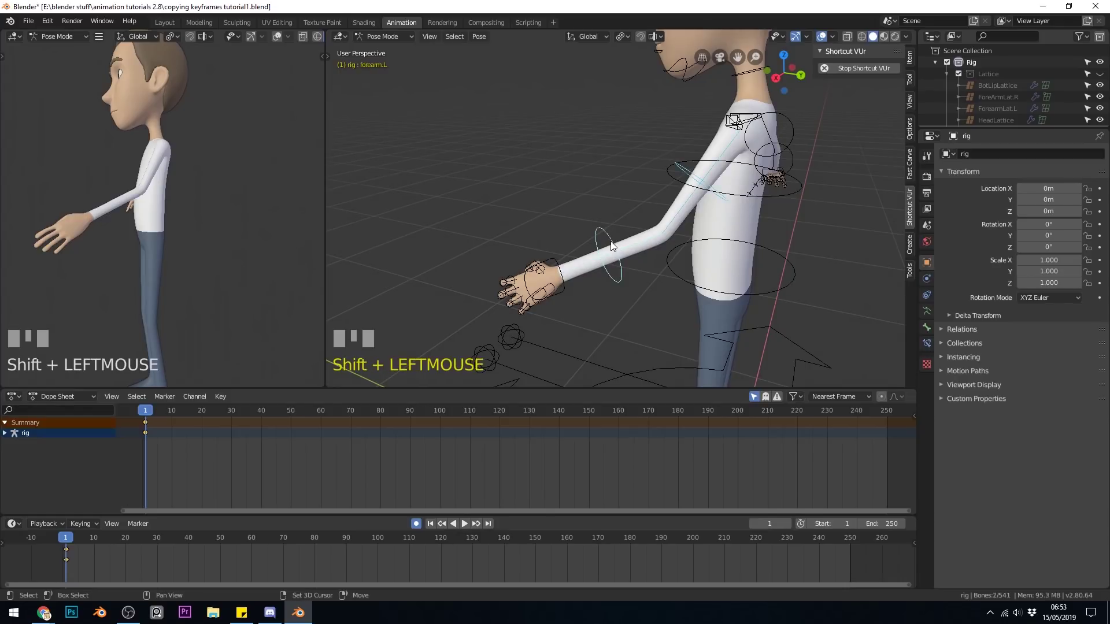
mouse_move(575, 258)
middle_down()
mouse_move(553, 262)
mouse_move(584, 260)
middle_up()
key(c)
click(711, 151)
drag(156, 415, 187, 415)
key(r)
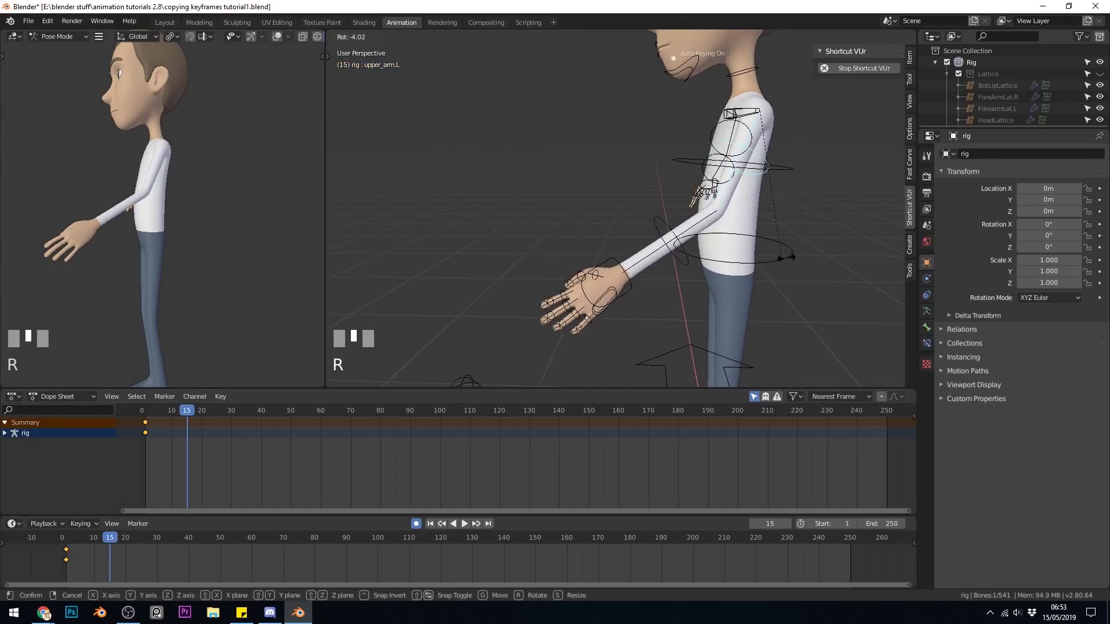
click(851, 126)
Step: Rotate the left forearm to its new bent position
shift+middle_drag(830, 196, 745, 191)
click(784, 229)
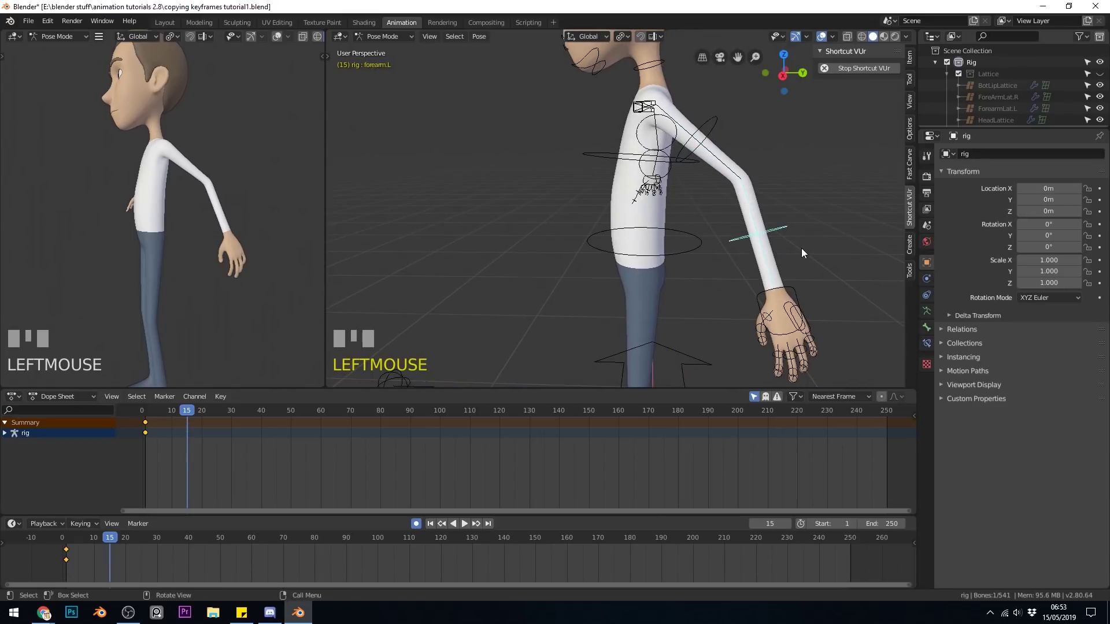
shift+middle_drag(801, 248, 775, 272)
key(r)
click(775, 272)
Step: Curl the left-hand fingers on local X, then scrub back to preview the swing
key(c)
mouse_move(763, 289)
mouse_down()
mouse_move(752, 304)
mouse_move(734, 298)
mouse_up()
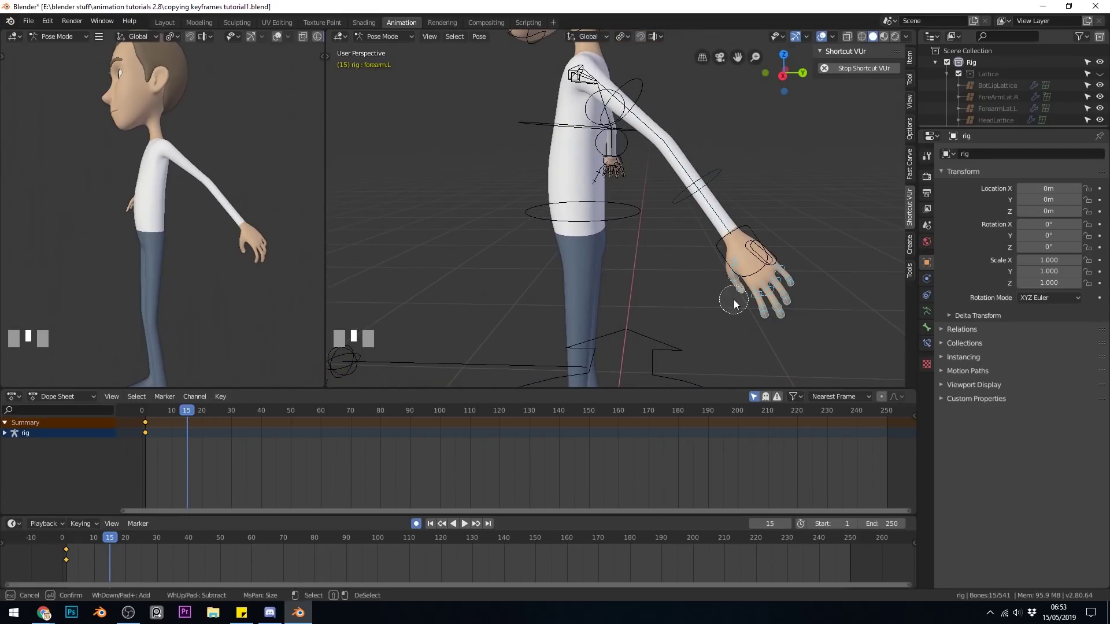
key(Escape)
key(r)
key(x)
key(x)
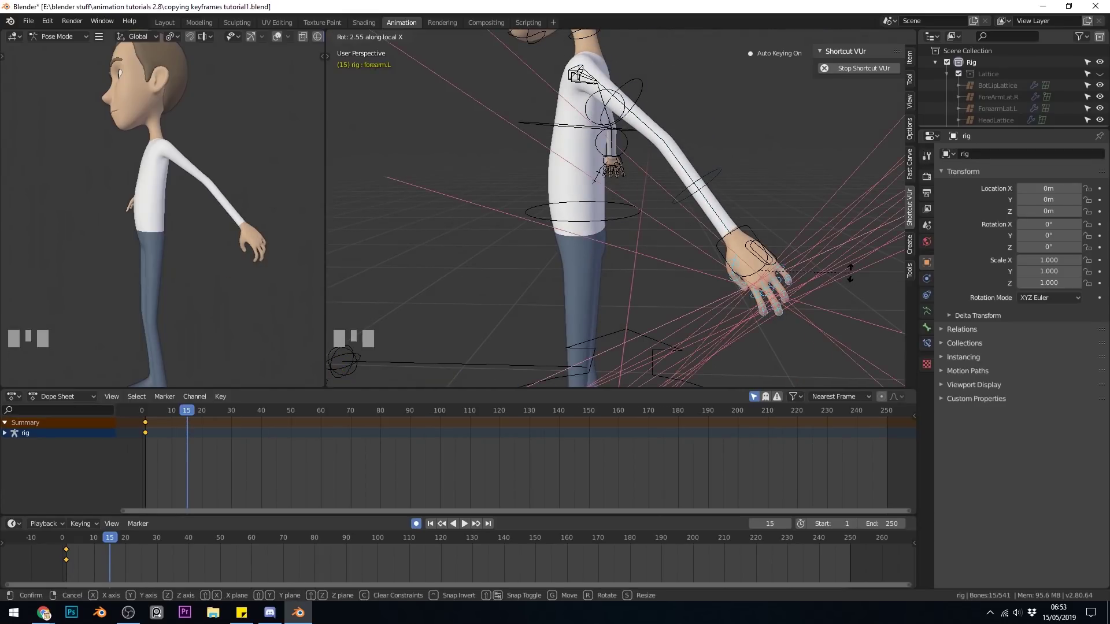
click(848, 279)
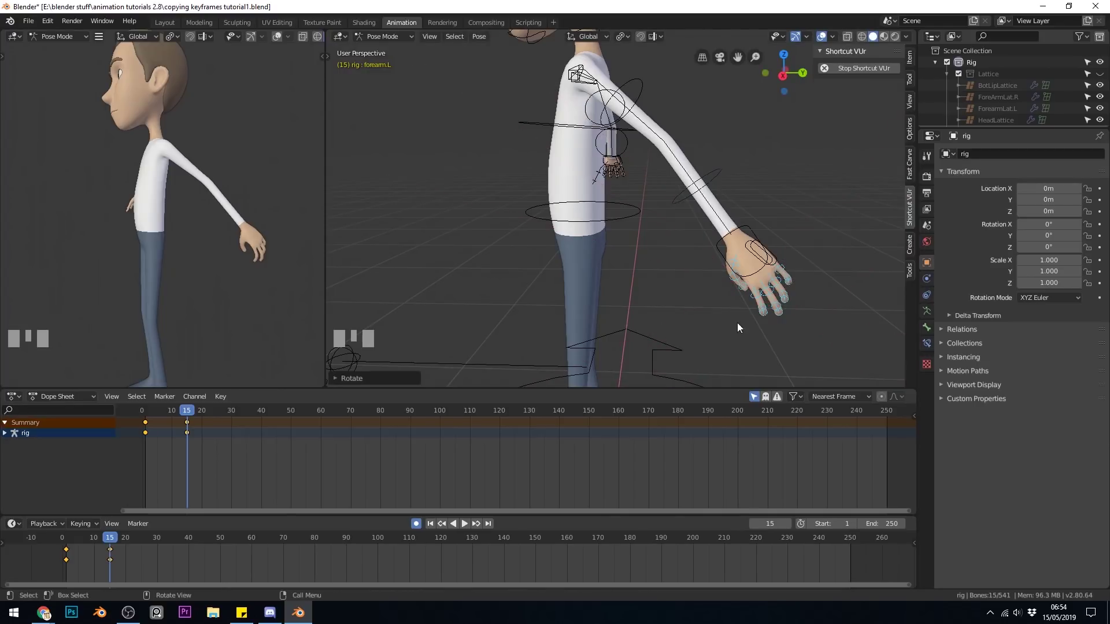
drag(187, 411, 146, 422)
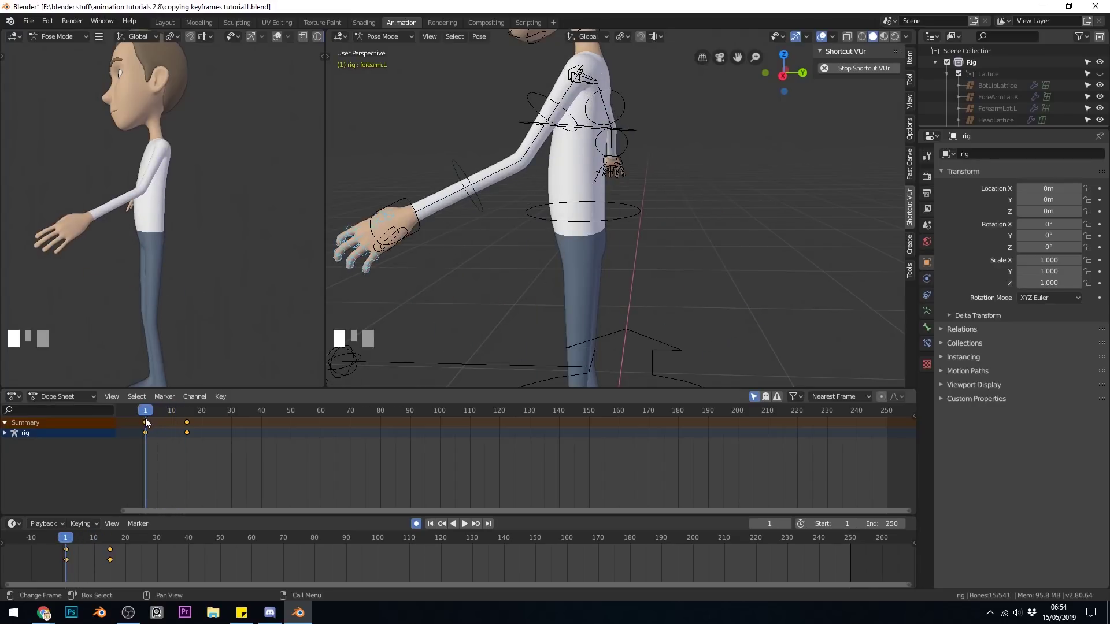
Step: Duplicate the upper arm and forearm frame-1 keys to frame 27 and preview the swing
shift+click(535, 94)
shift+click(466, 172)
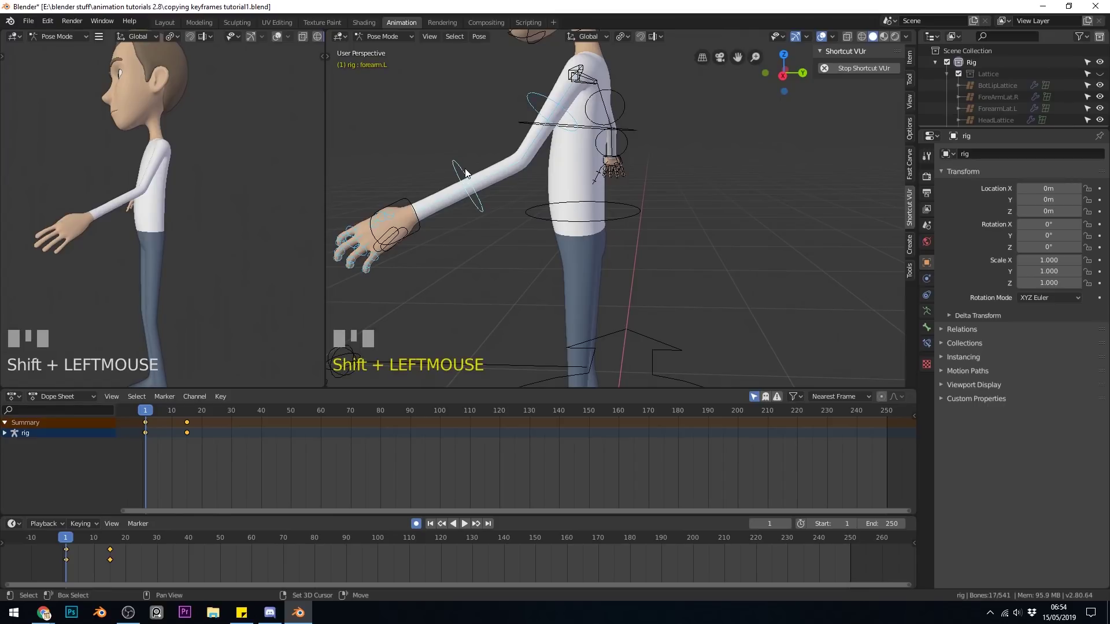
click(145, 422)
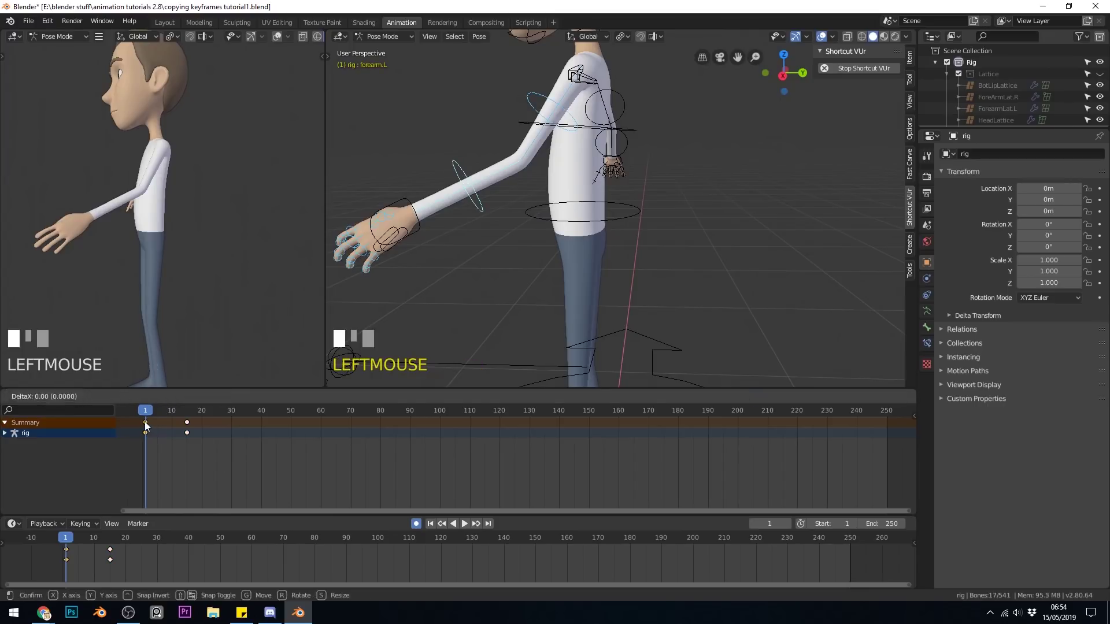
key(shift+d)
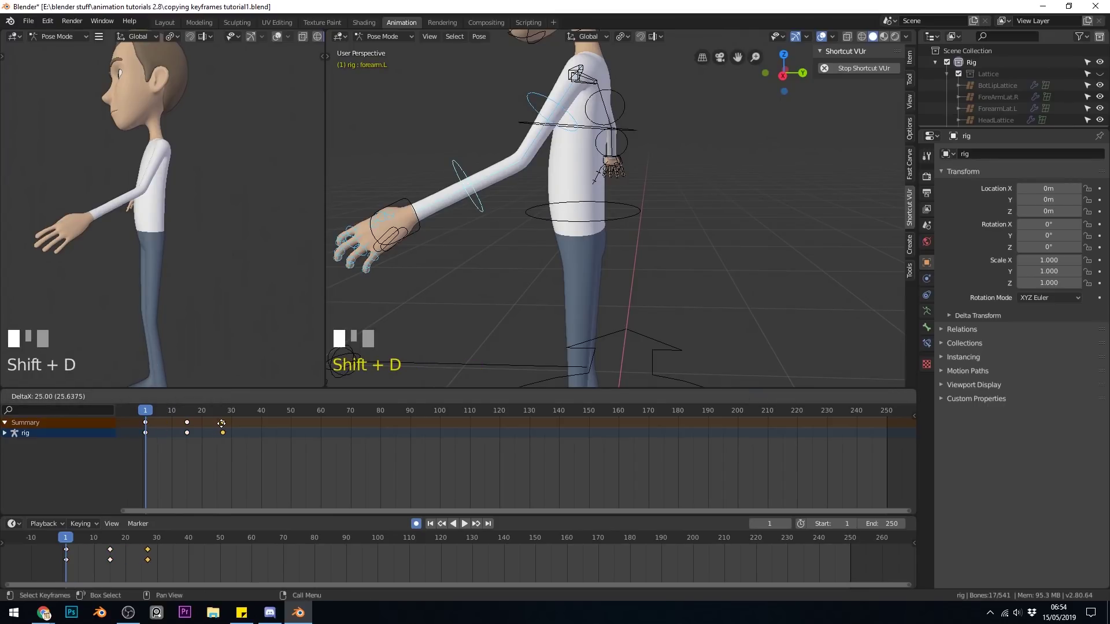
click(226, 428)
drag(152, 413, 222, 415)
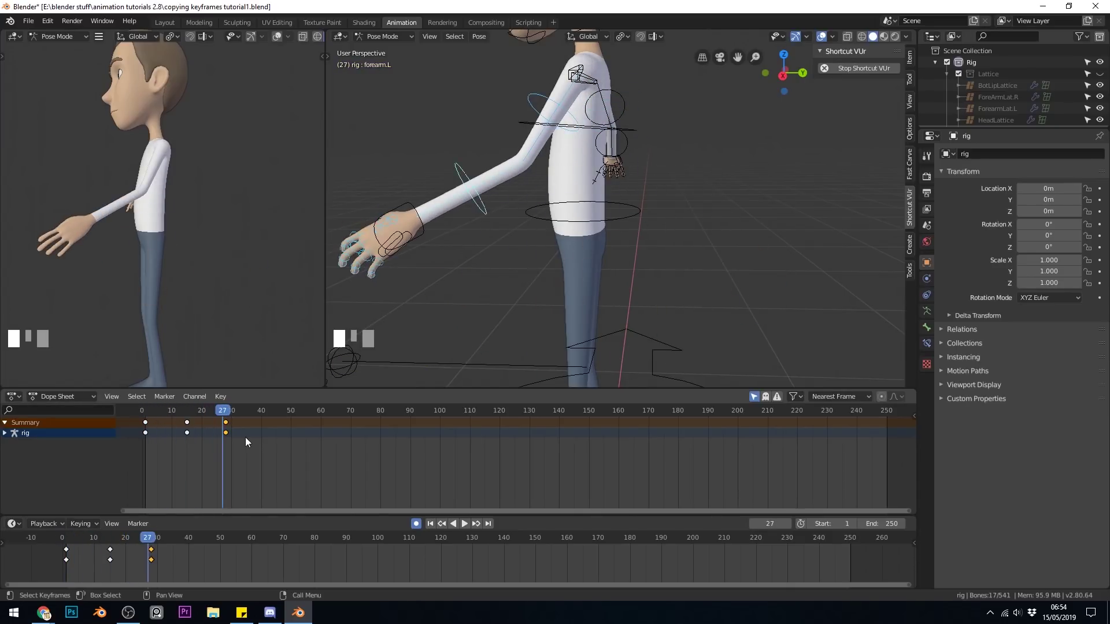
click(147, 410)
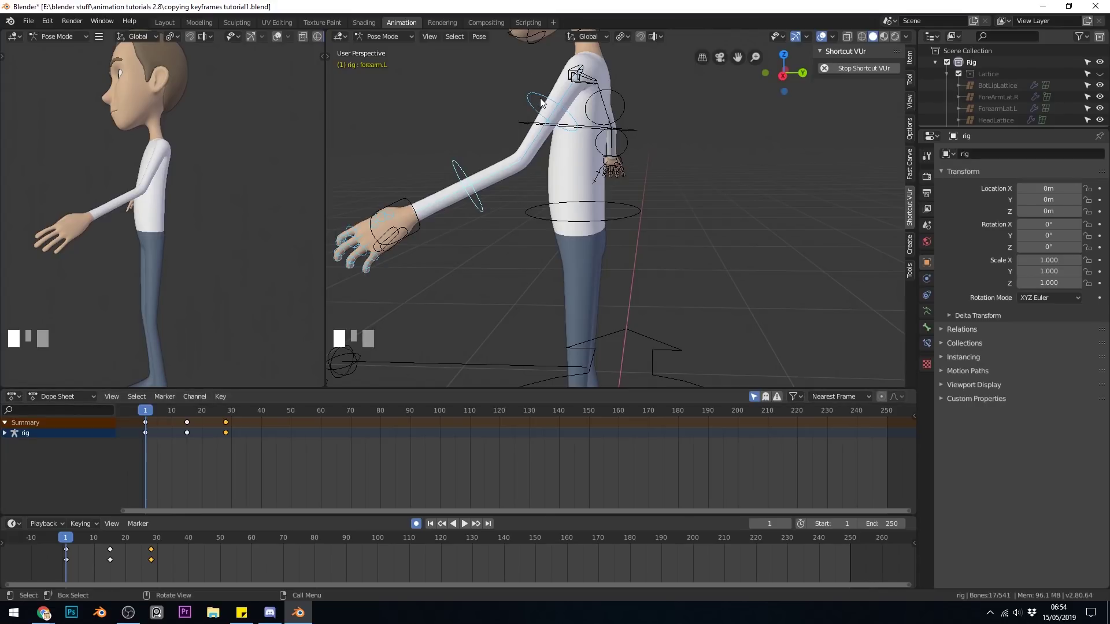
Step: Deselect the keys, orbit to a front view, and brush-select the other arm's bones
click(194, 417)
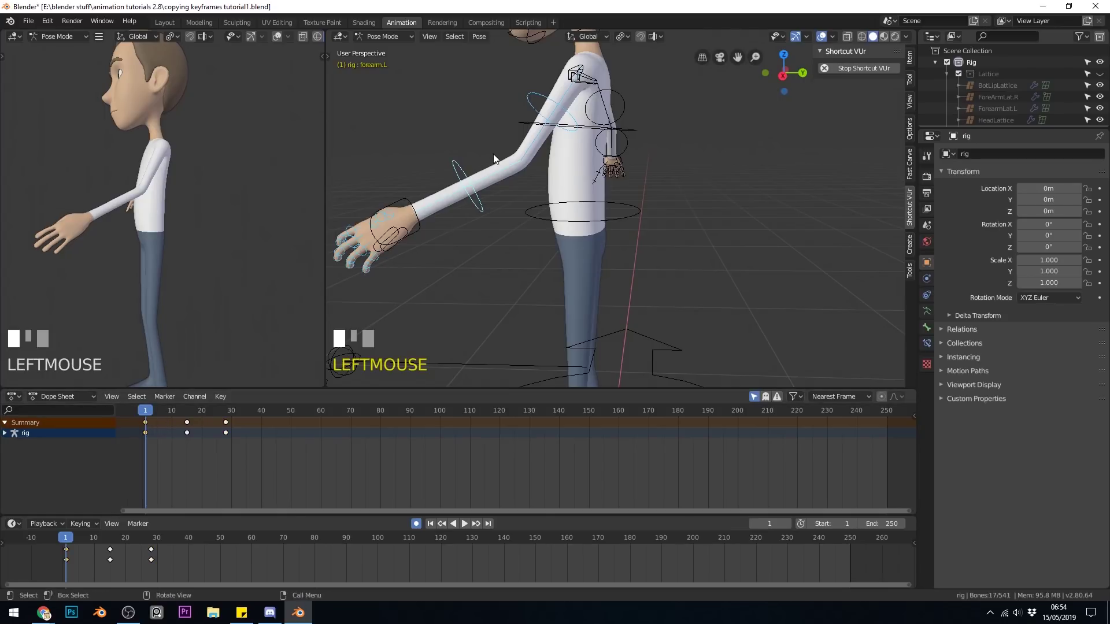
middle_drag(493, 154, 598, 152)
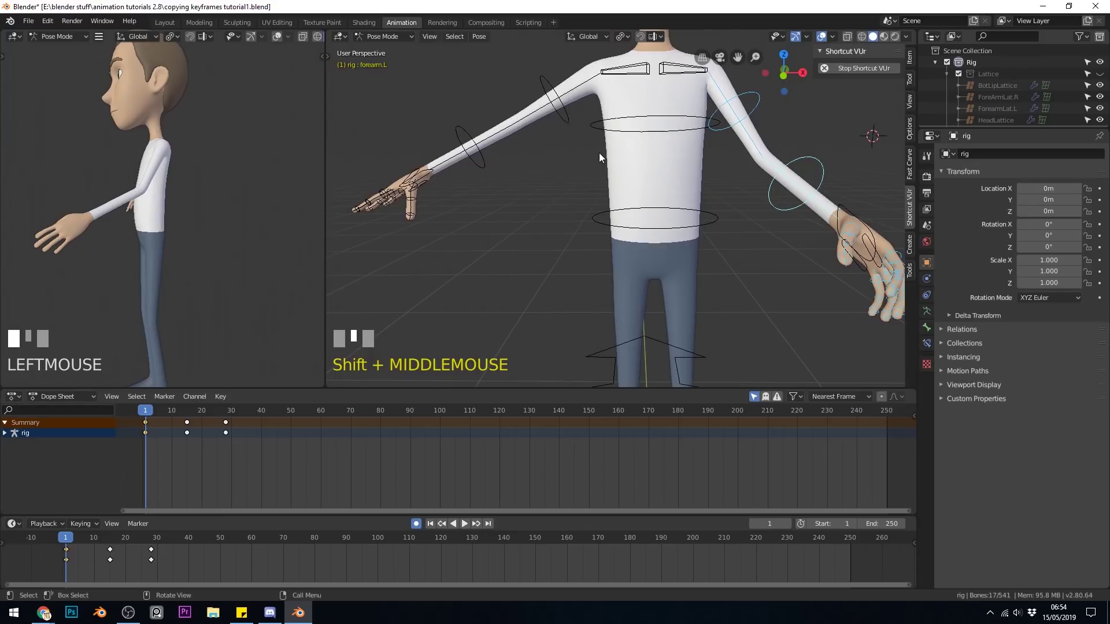
key(a)
key(c)
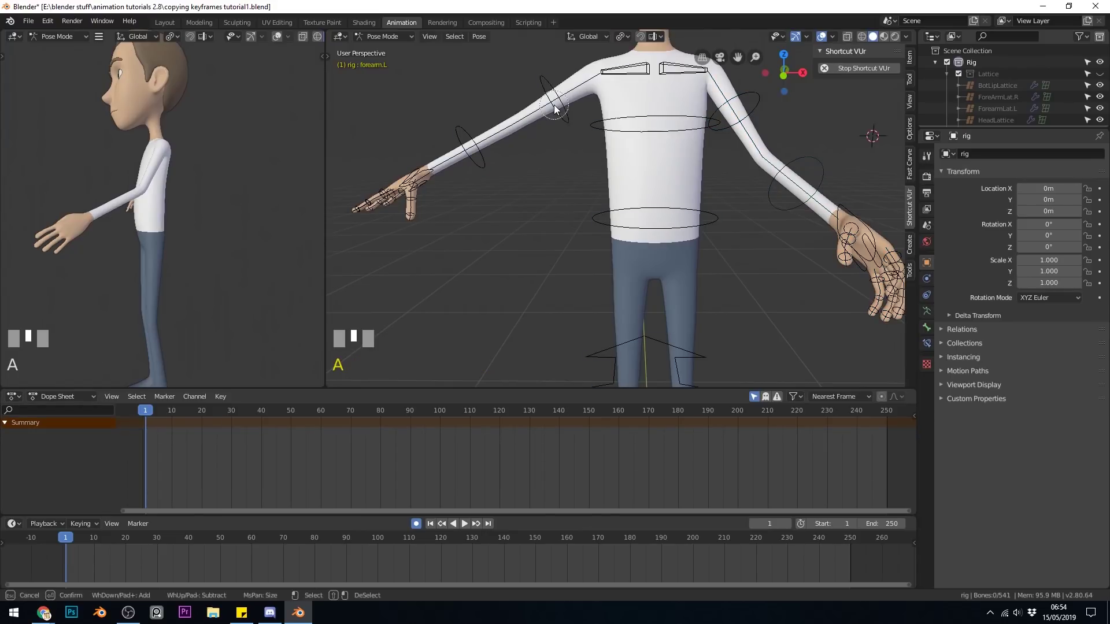
mouse_move(554, 108)
mouse_down()
mouse_move(376, 191)
mouse_move(355, 212)
mouse_move(392, 198)
mouse_up()
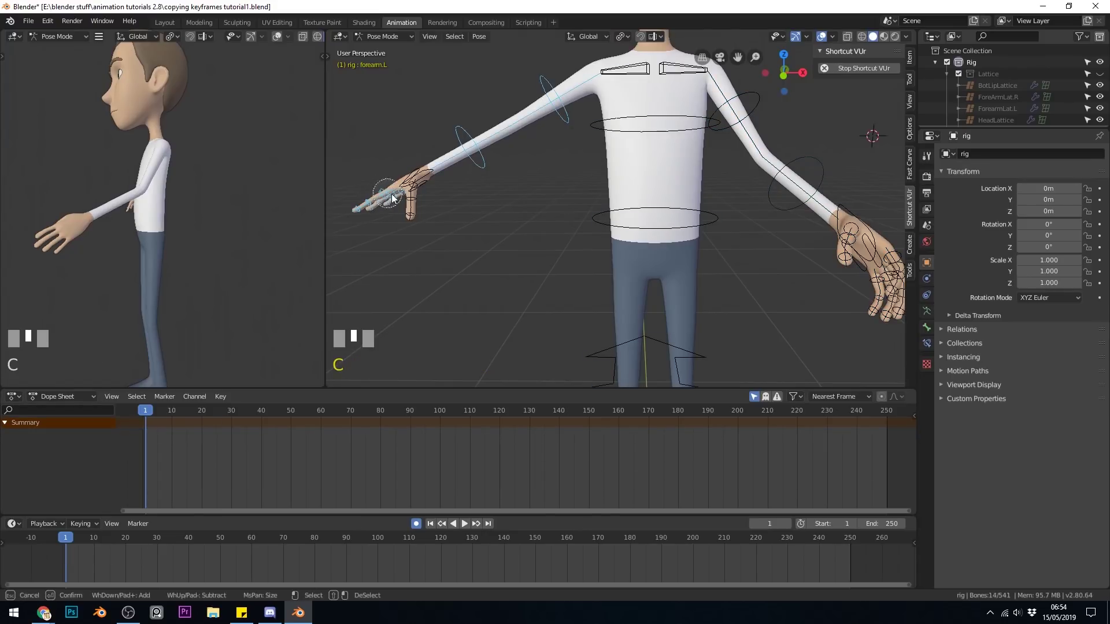
Step: Paste the flipped pose onto the right arm, slide its keys to frame 15, and play it
middle_drag(460, 217, 482, 225)
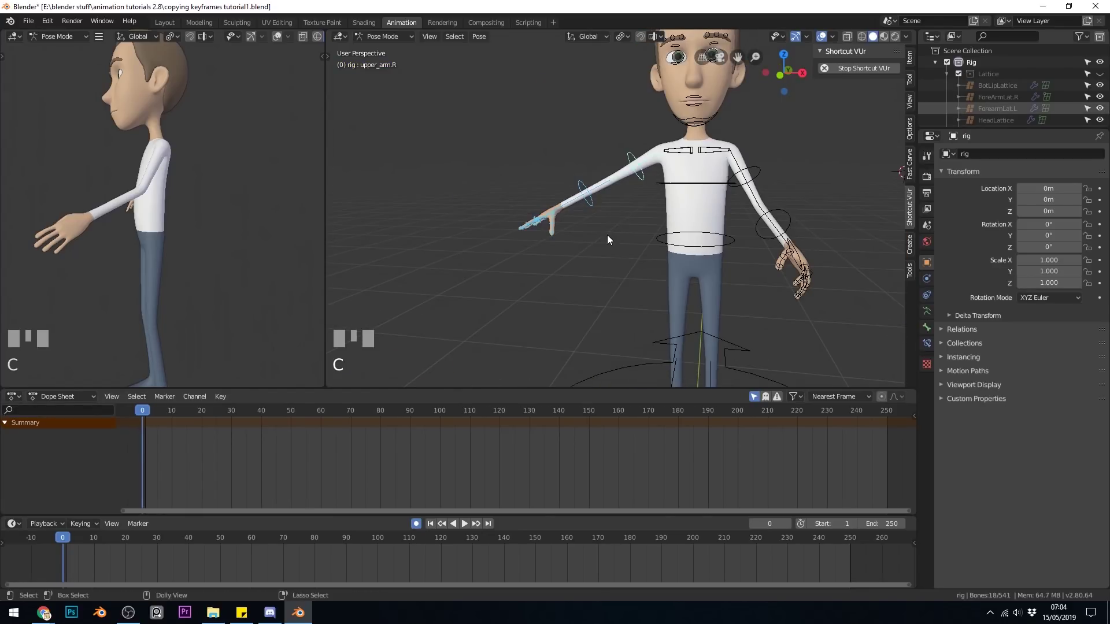
key(shift+ctrl+v)
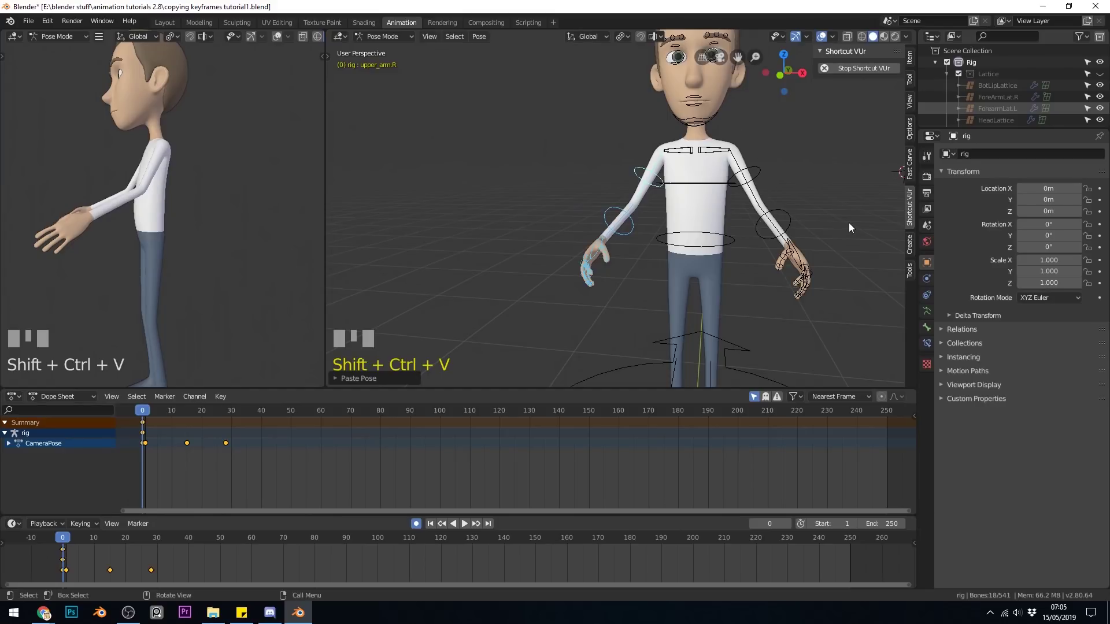
drag(145, 412, 193, 412)
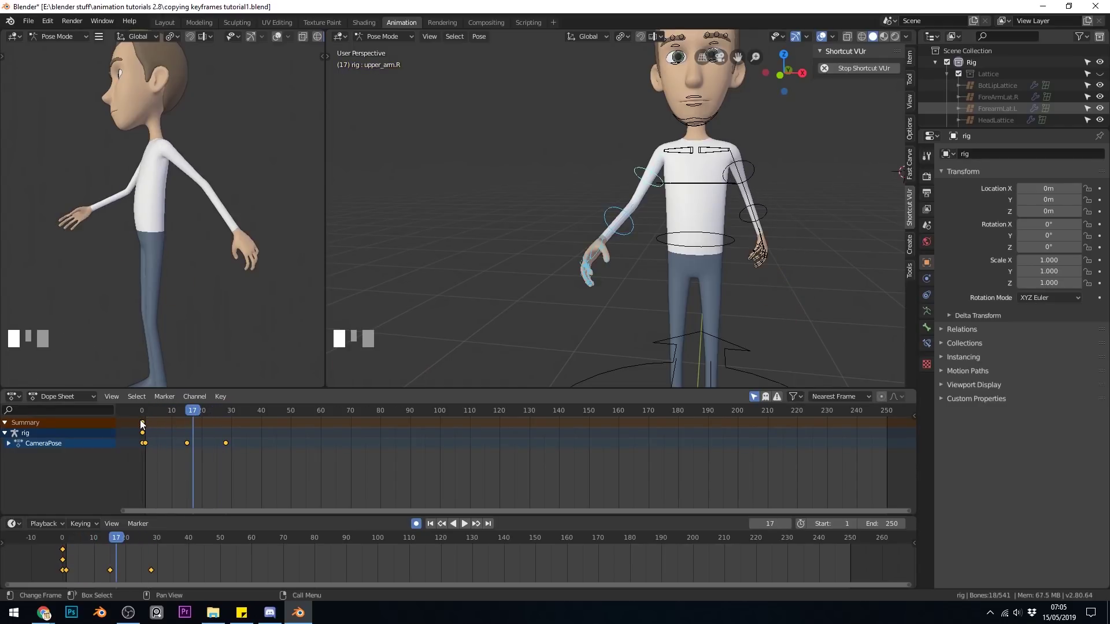
key(g)
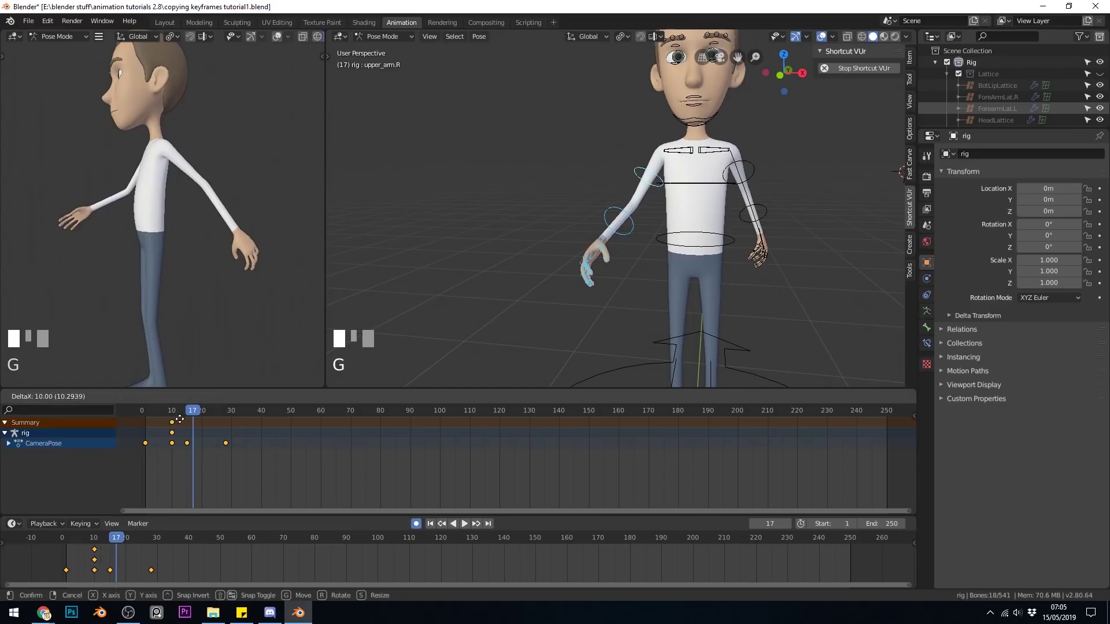
click(188, 419)
key(space)
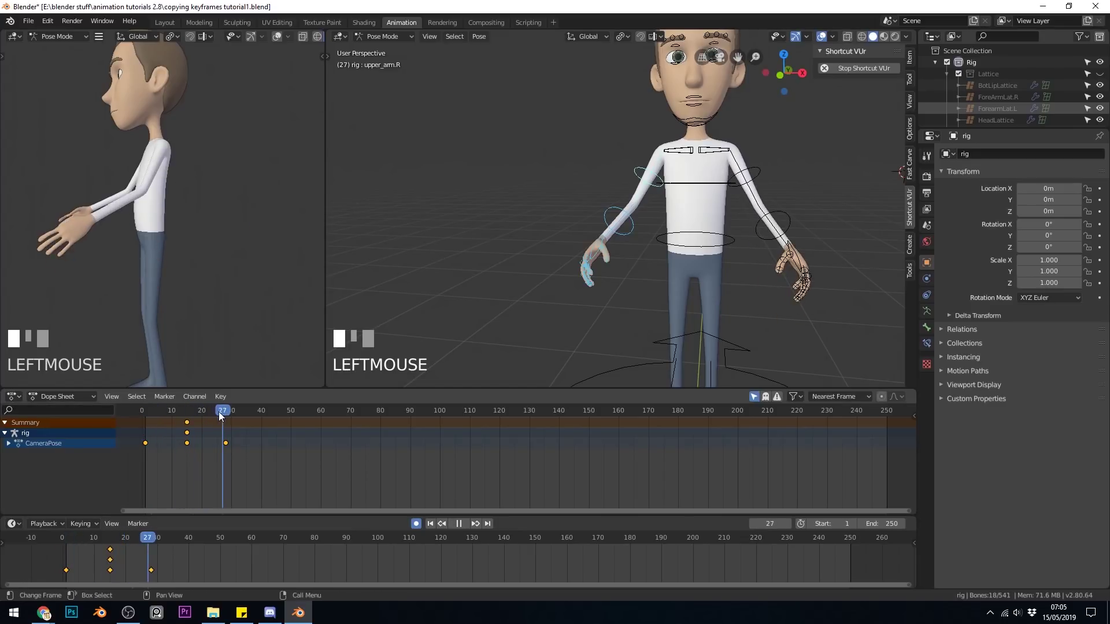
key(space)
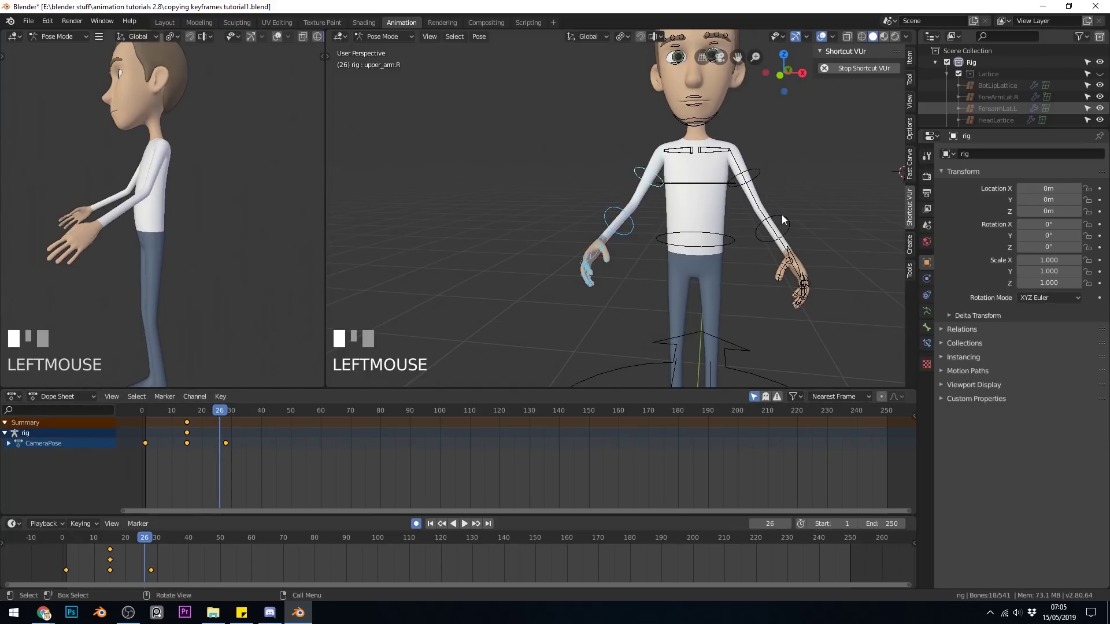
Step: Brush-select the finger bones of the right-side hand
key(a)
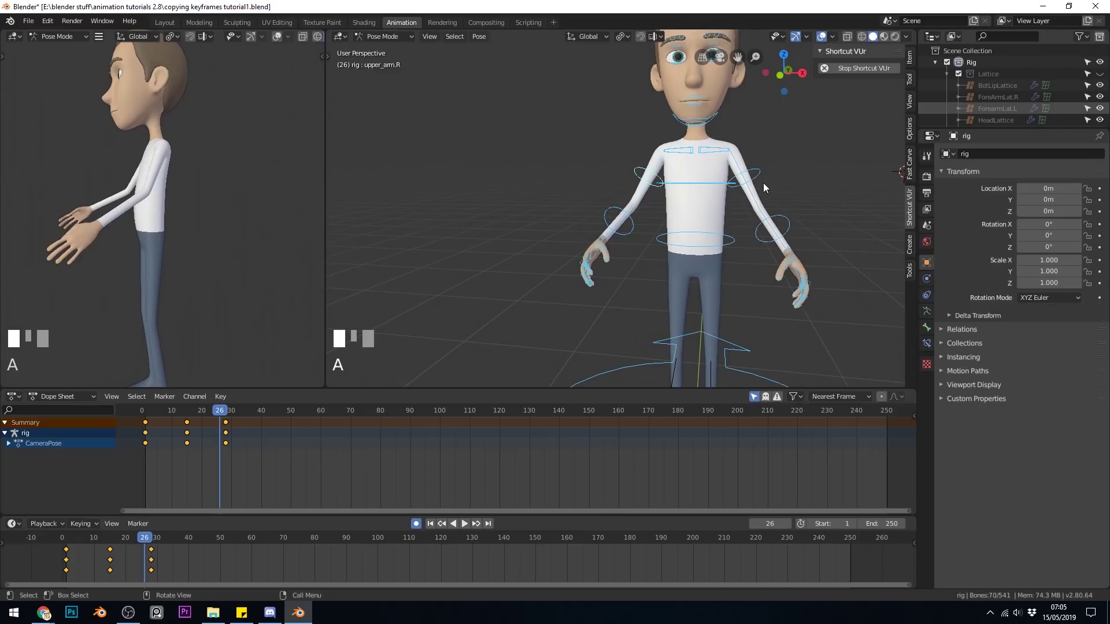
key(alt+a)
key(c)
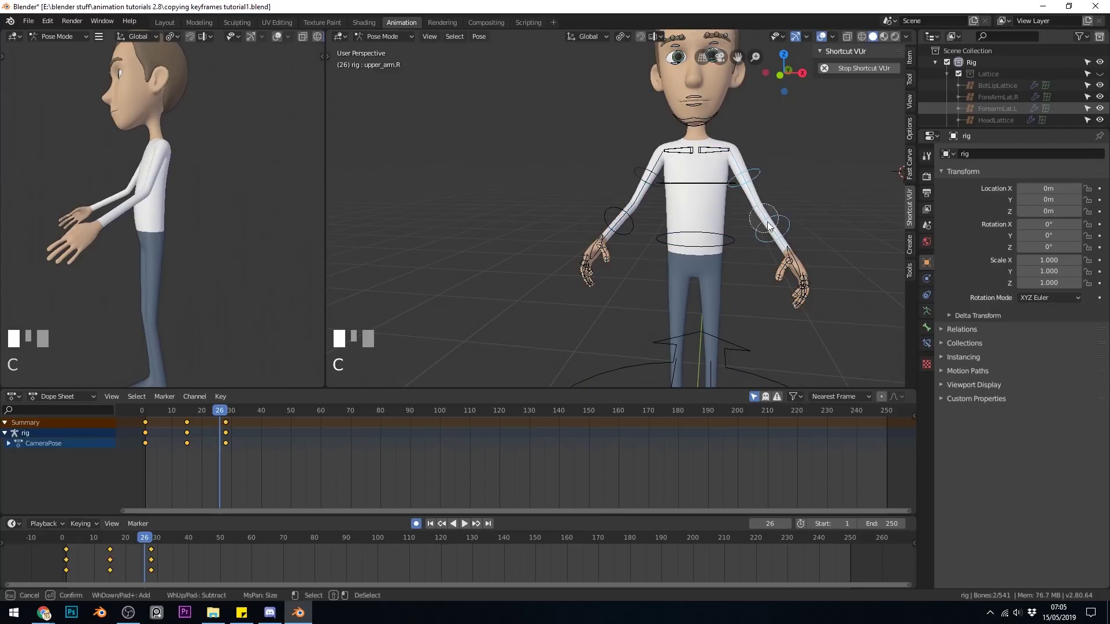
mouse_move(768, 225)
mouse_down()
mouse_move(804, 296)
mouse_move(792, 298)
mouse_up()
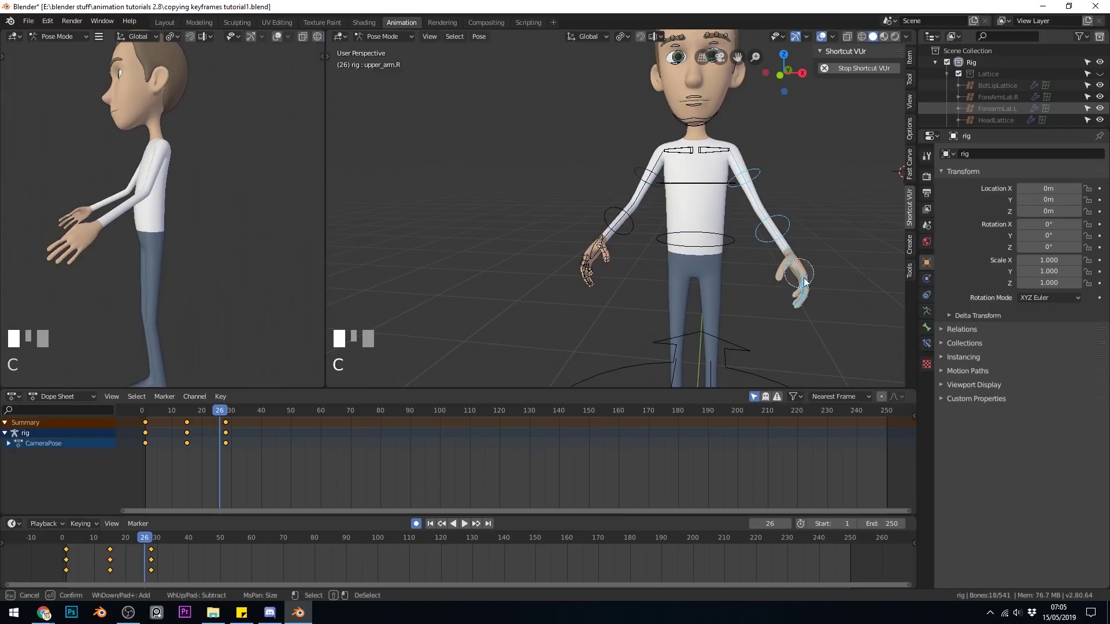
right_click(805, 282)
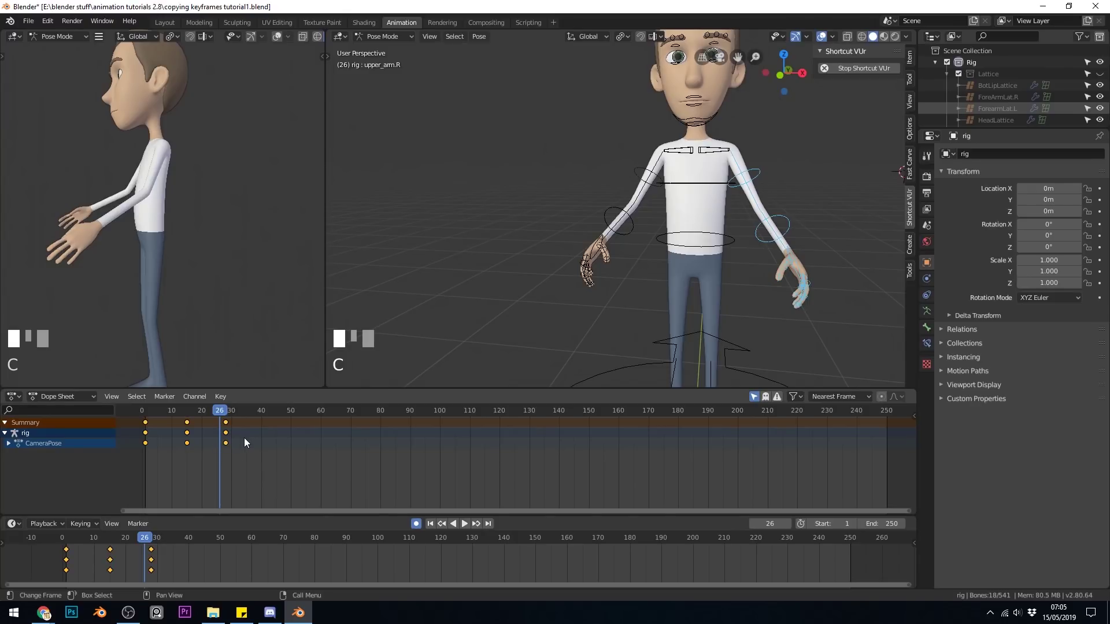
Step: Brush-select the left-side arm and hand and paste the flipped pose at frame 26
key(a)
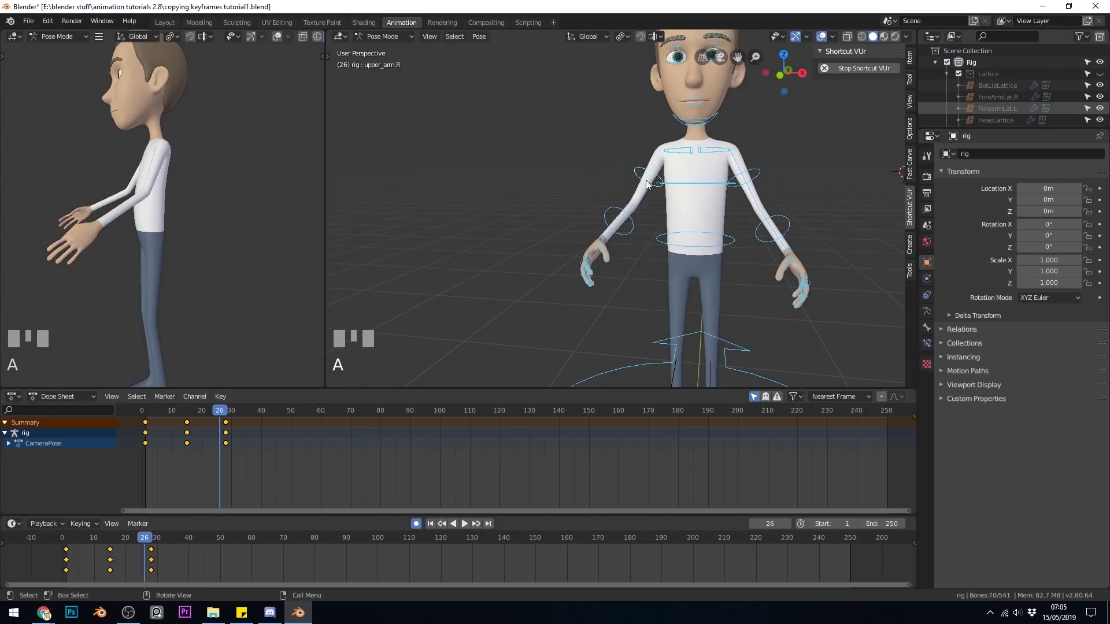
key(alt+a)
key(c)
mouse_move(646, 184)
mouse_down()
mouse_move(620, 242)
mouse_move(592, 225)
mouse_up()
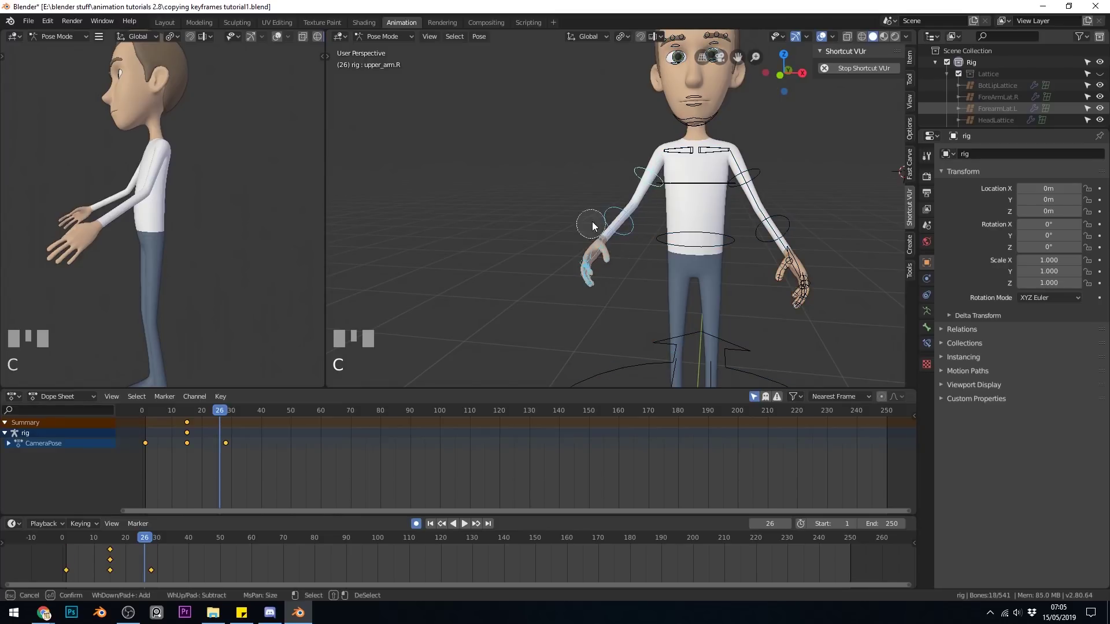
right_click(584, 296)
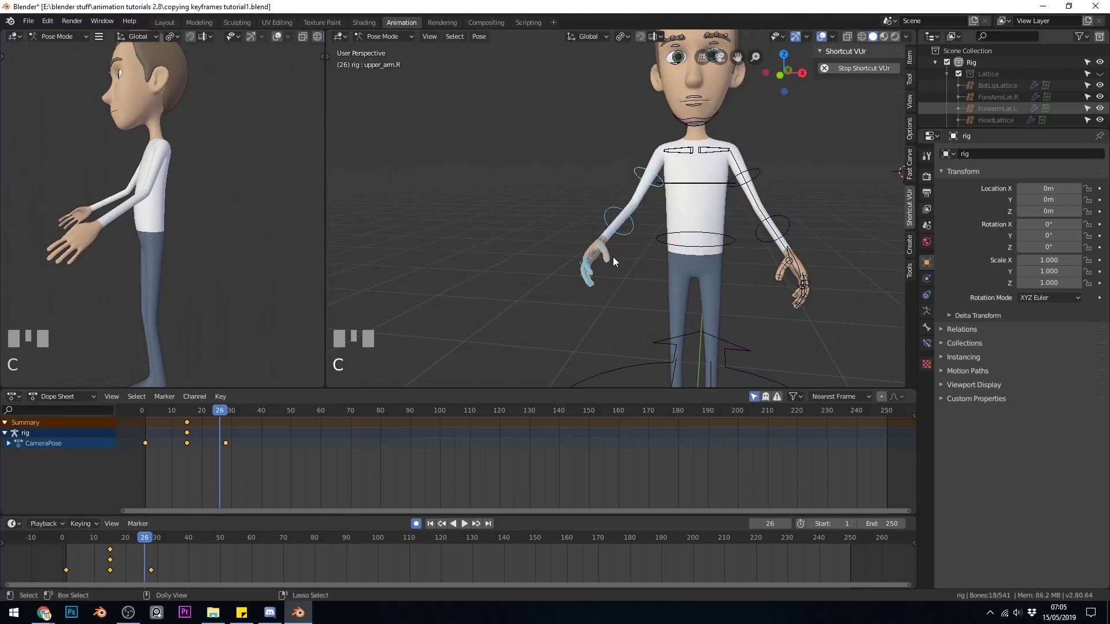
key(ctrl+shift+v)
Step: Undo the pasted keyframes and scrub the playhead back to frame 15
mouse_move(215, 409)
mouse_down()
mouse_move(179, 413)
mouse_move(227, 413)
mouse_move(174, 413)
mouse_move(210, 414)
mouse_up()
key(ctrl+z)
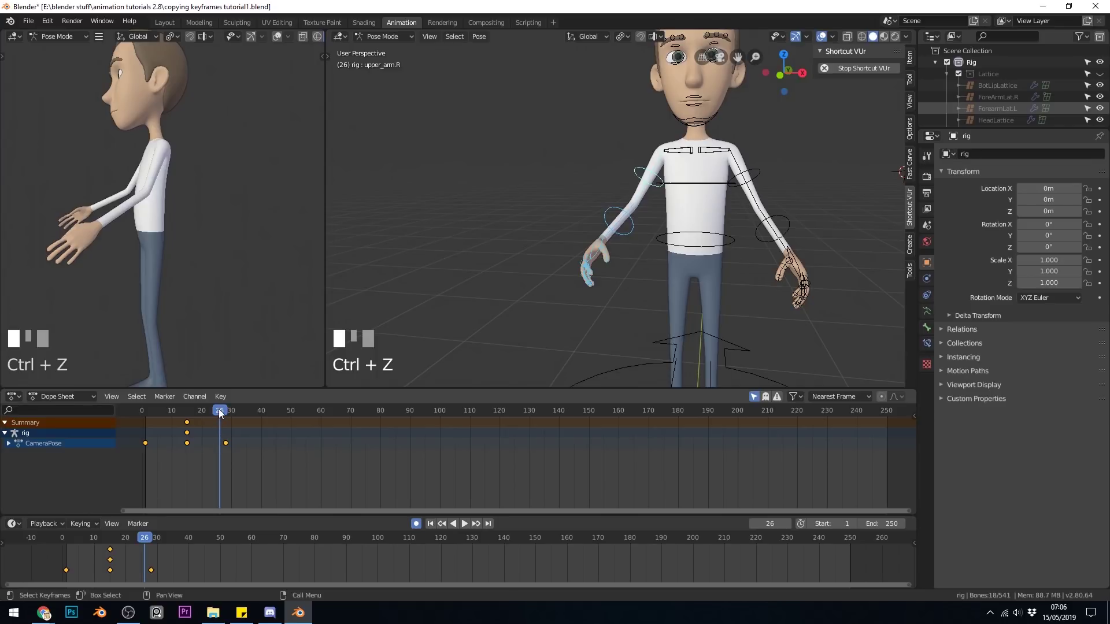
drag(220, 412, 186, 425)
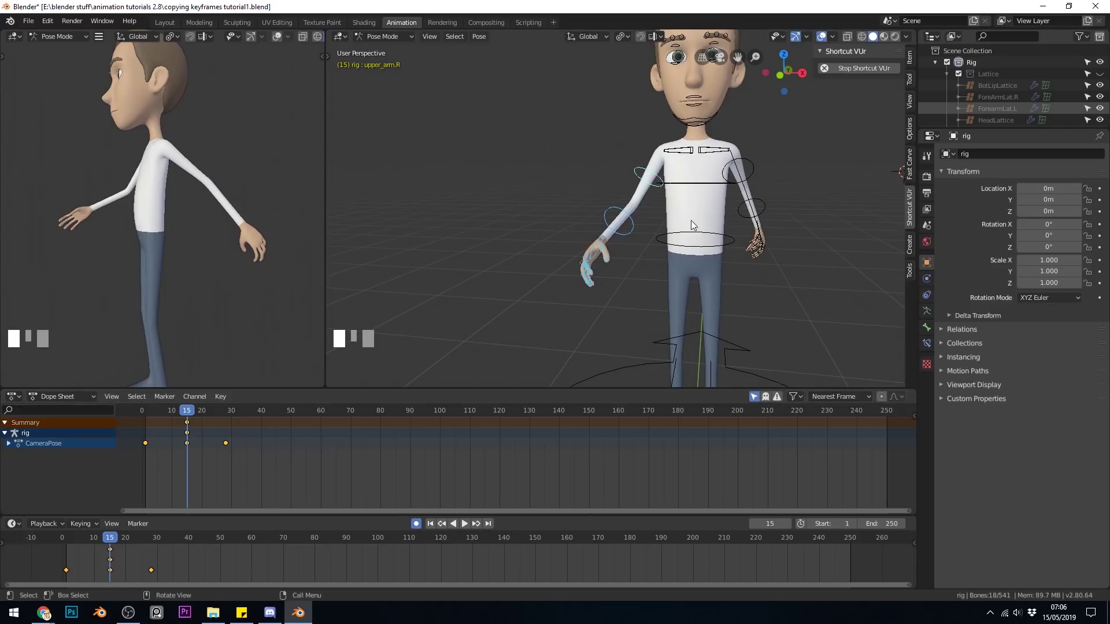
Step: Switch the lower editor to the Graph Editor and brush-select the left arm's bone chain
click(14, 397)
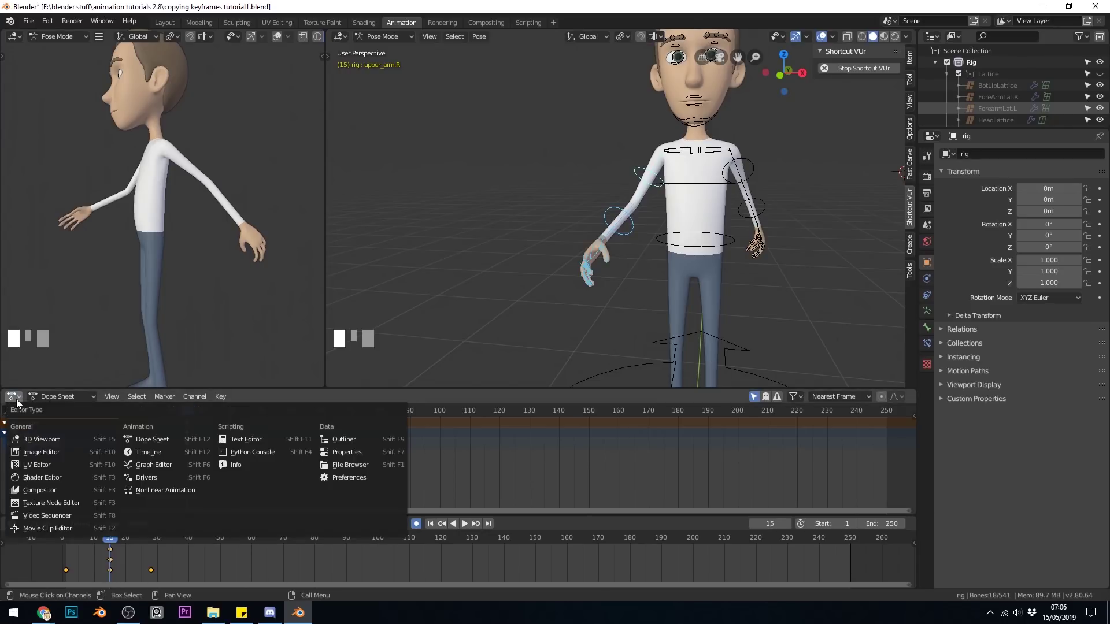
click(165, 466)
key(a)
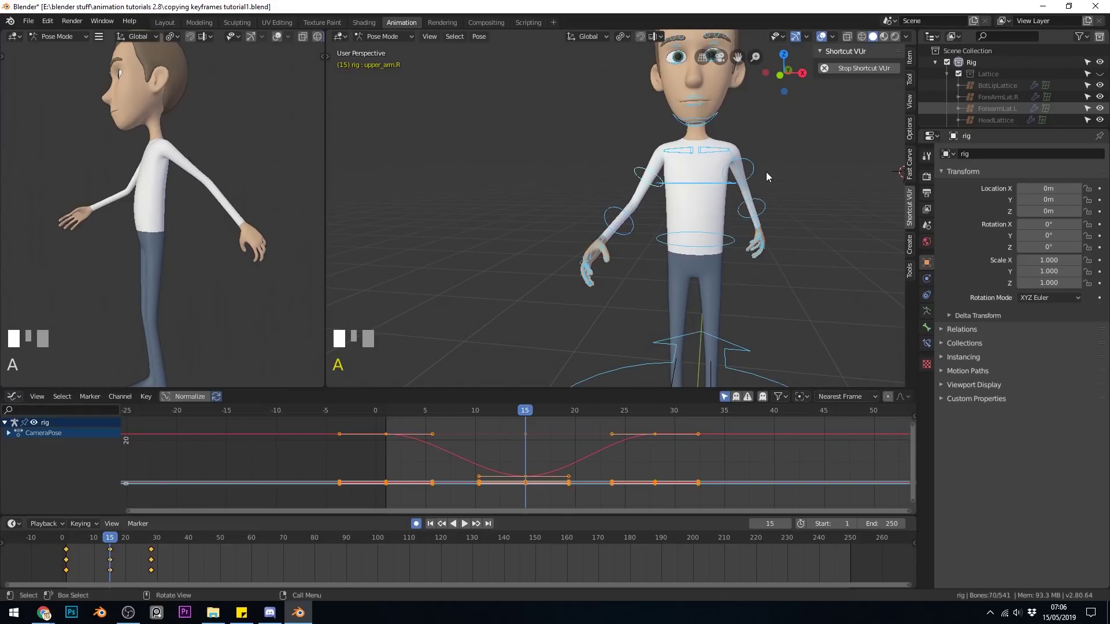
key(alt+a)
key(c)
drag(747, 173, 758, 278)
right_click(758, 279)
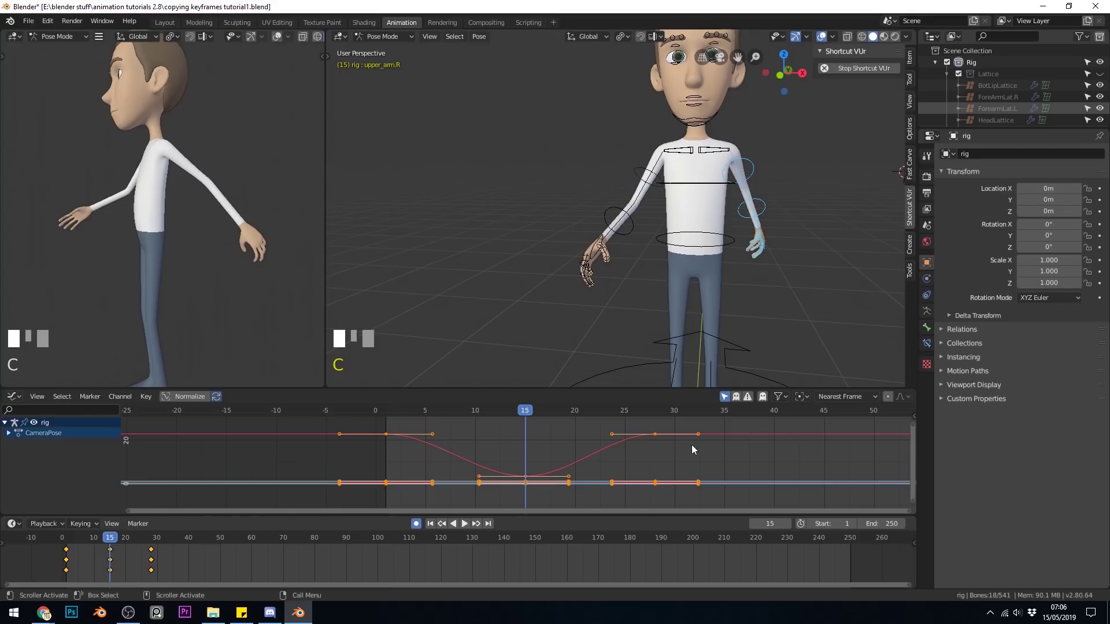
Step: Expand upper_arm.L's channels, isolate its X Location curve, then unhide all curves
click(8, 433)
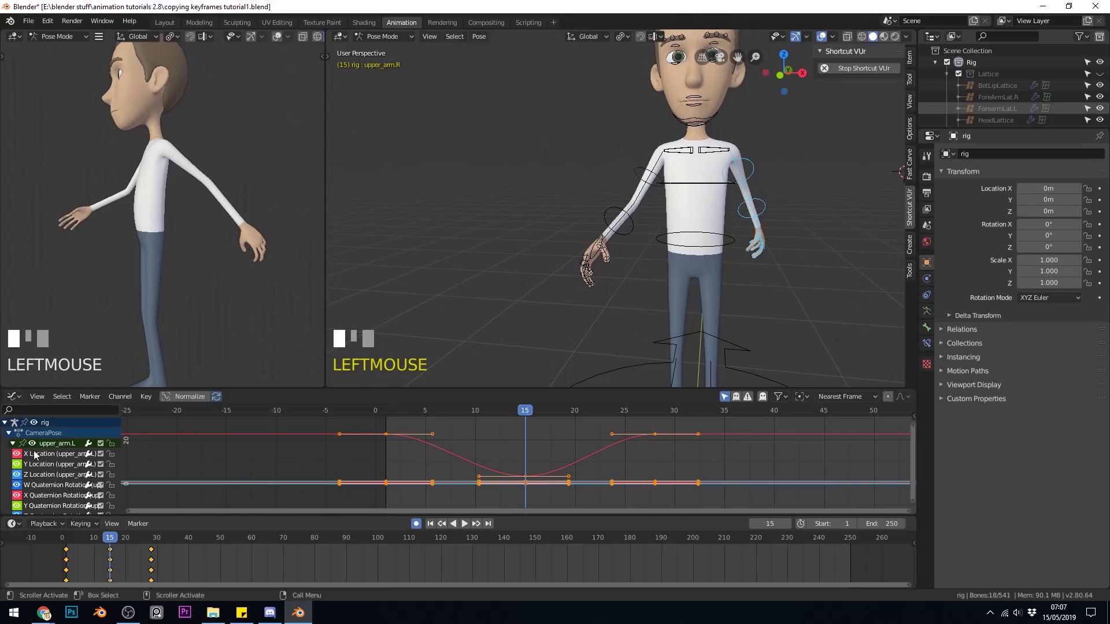
click(53, 454)
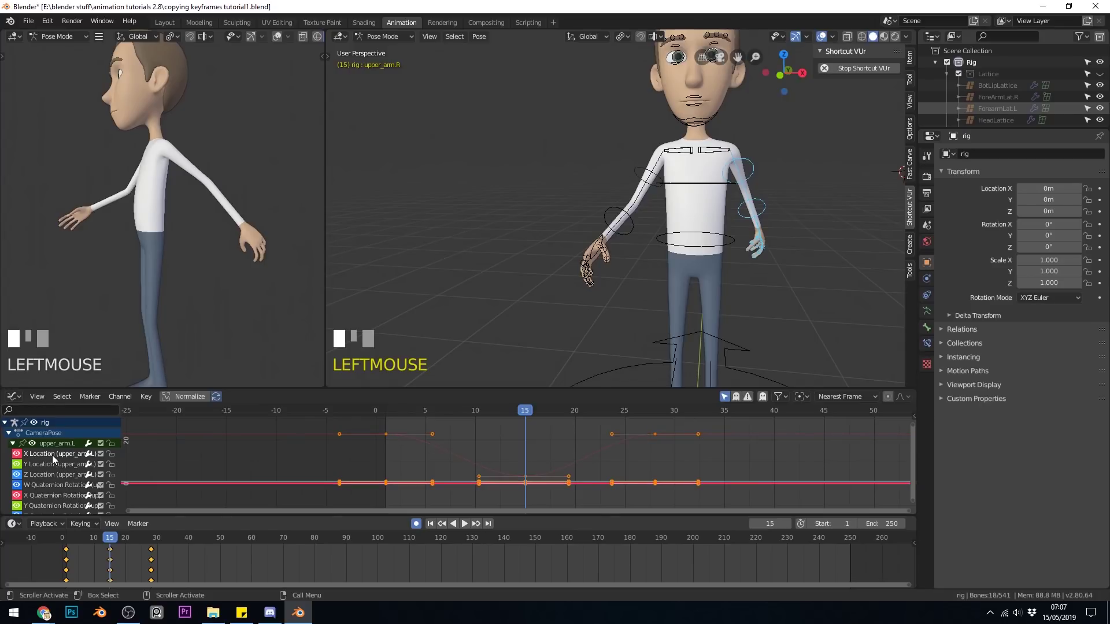
key(shift+h)
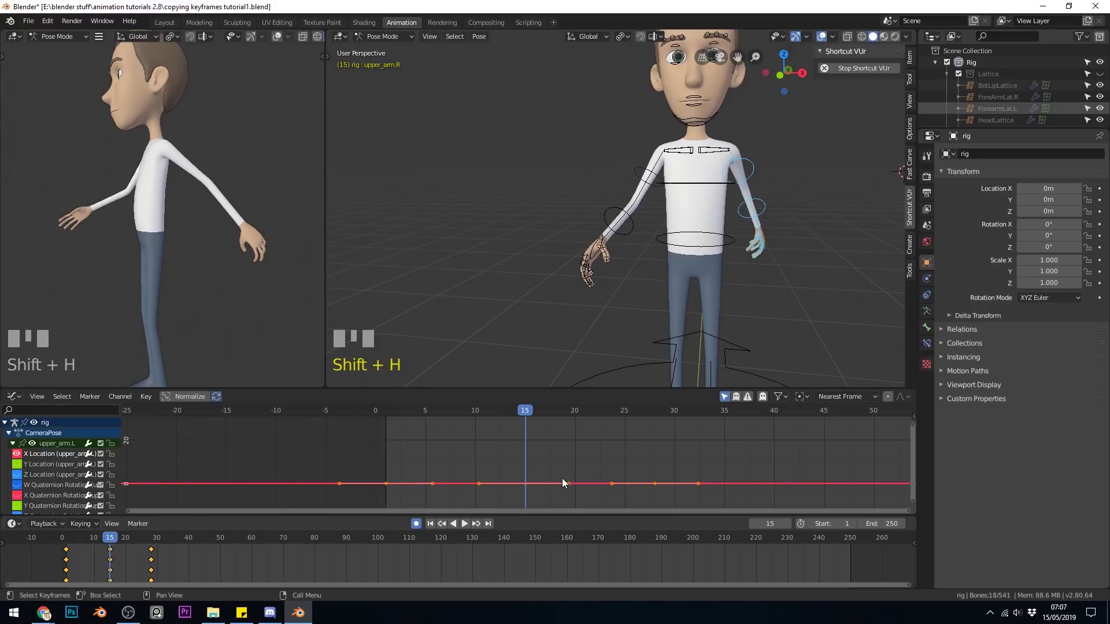
key(alt+h)
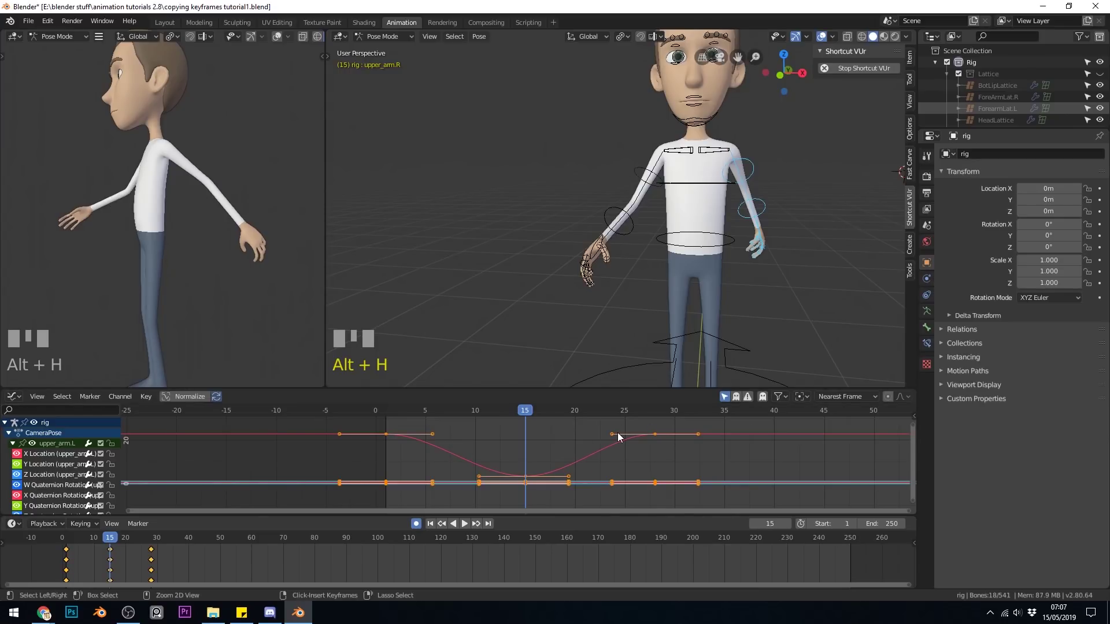
Step: Copy the left arm's swing keyframes in the Graph Editor
click(62, 397)
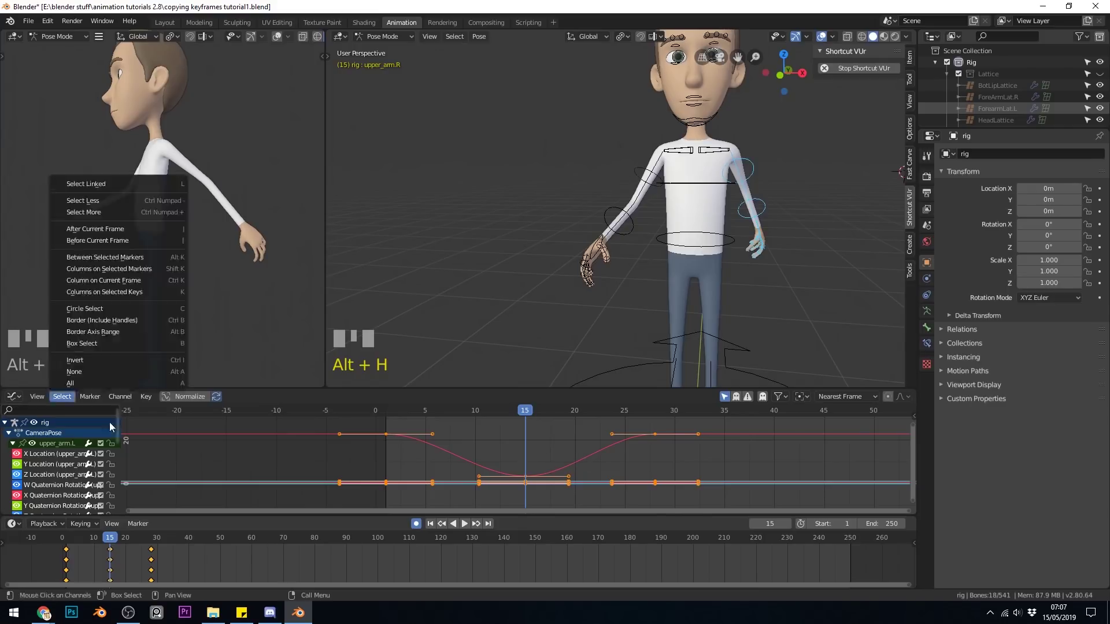
click(146, 399)
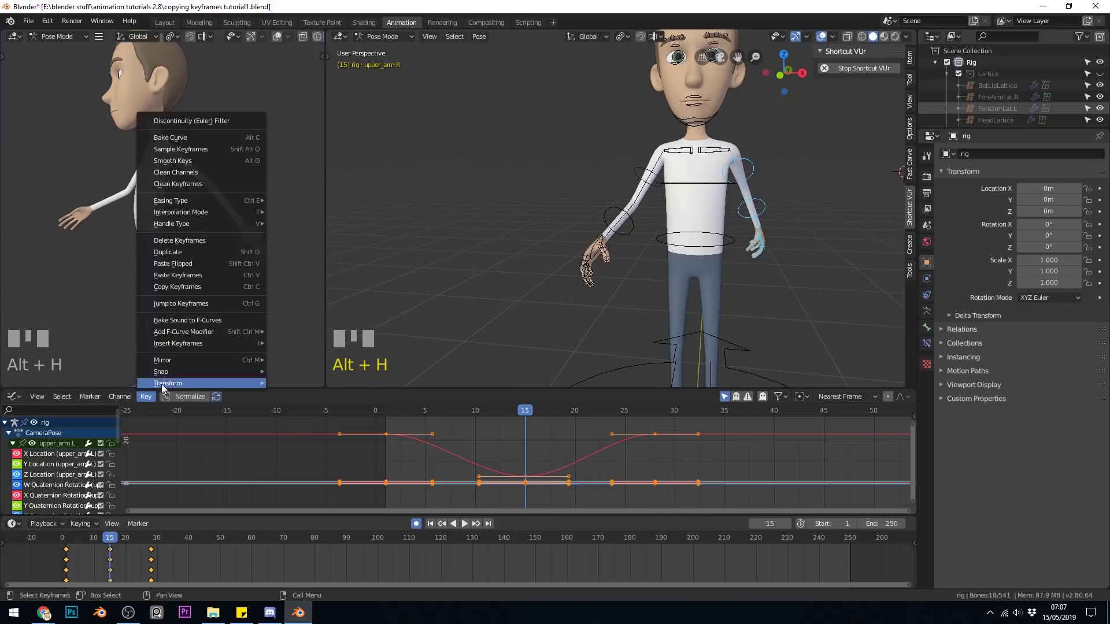
click(201, 291)
Step: Select the right arm's bone chain, paste the copied keys flipped onto it, and scrub to check
key(a)
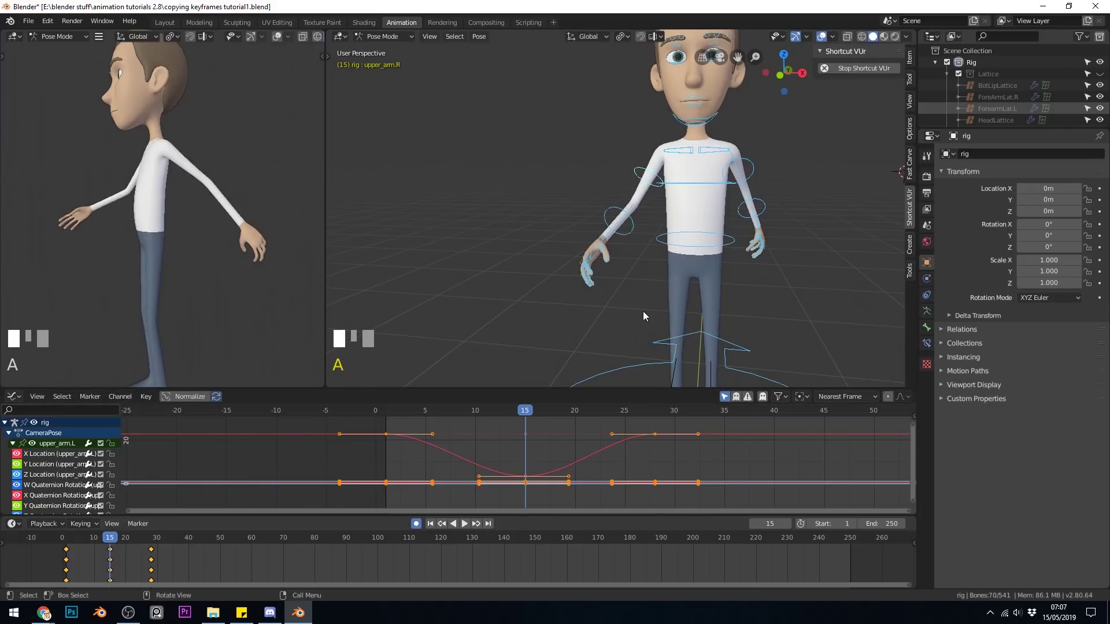
key(c)
drag(643, 195, 595, 266)
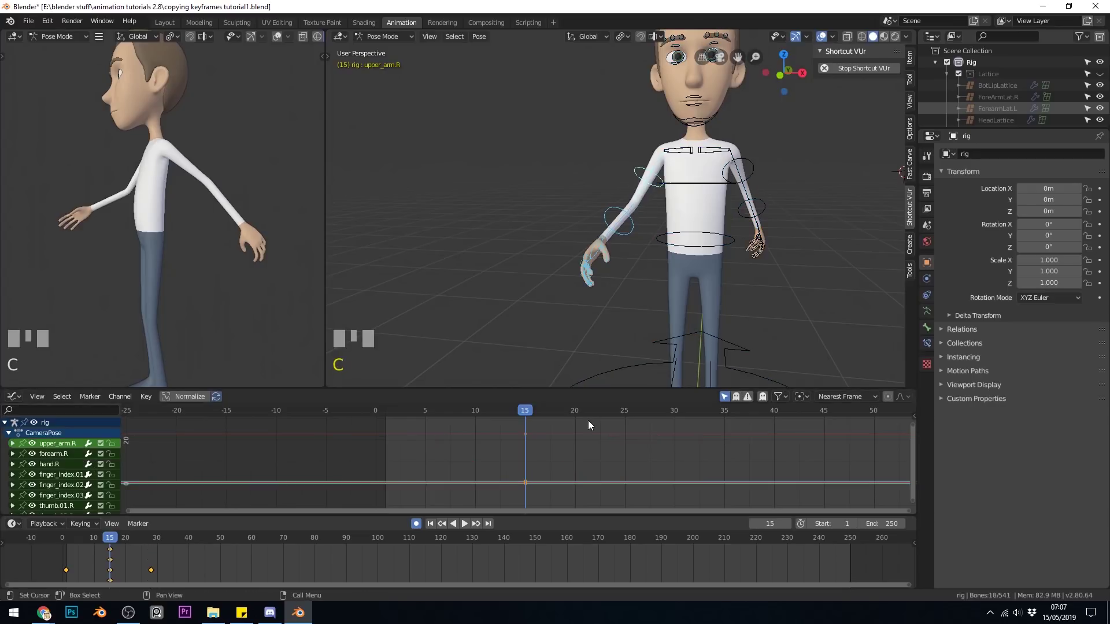
key(ctrl+shift+v)
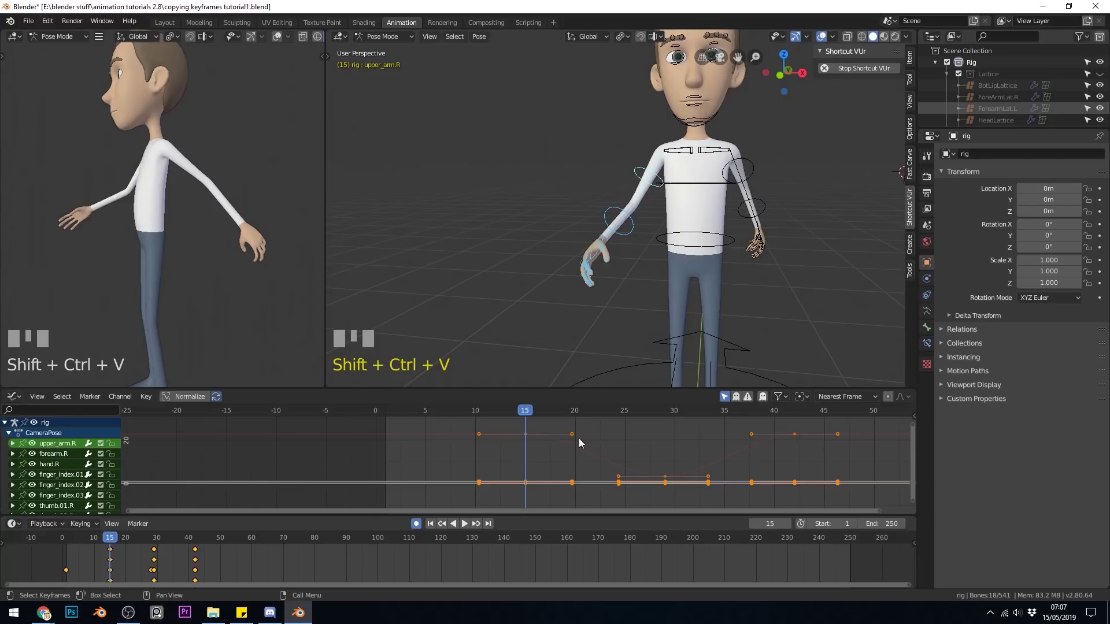
mouse_move(527, 414)
mouse_down()
mouse_move(775, 414)
mouse_move(525, 420)
mouse_up()
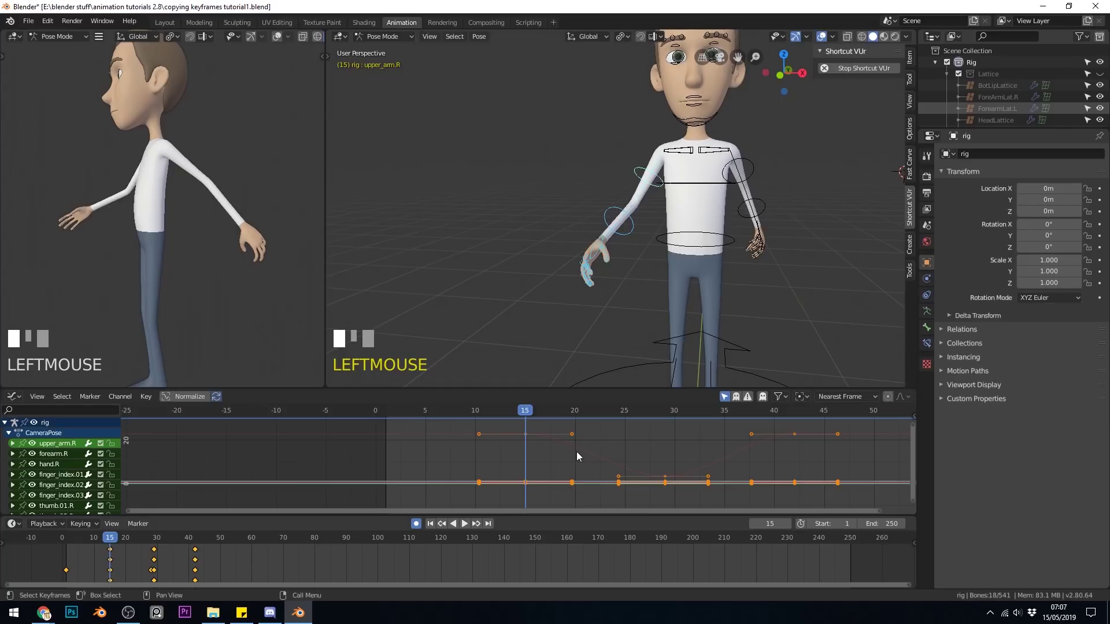
Step: Delete the misplaced pasted keyframes and move the current frame back to frame 1
key(x)
key(Delete)
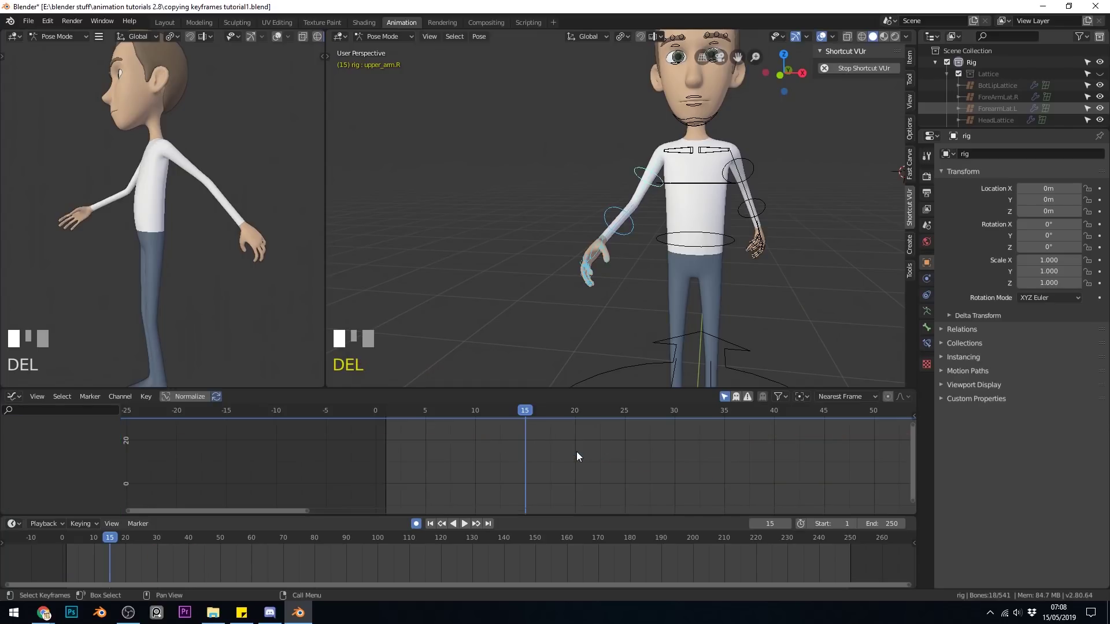
drag(521, 409, 412, 412)
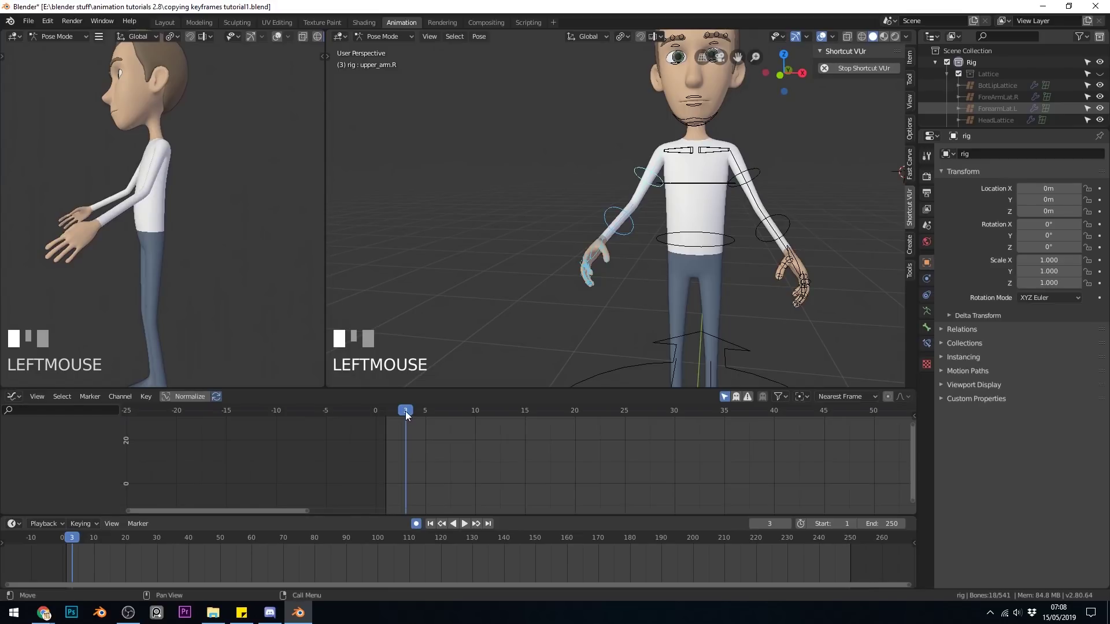
mouse_move(404, 411)
mouse_down()
mouse_move(386, 412)
mouse_move(420, 411)
mouse_move(387, 410)
mouse_up()
Step: Key the right arm's rotation at frame 1, test a flipped paste there, then undo it
key(i)
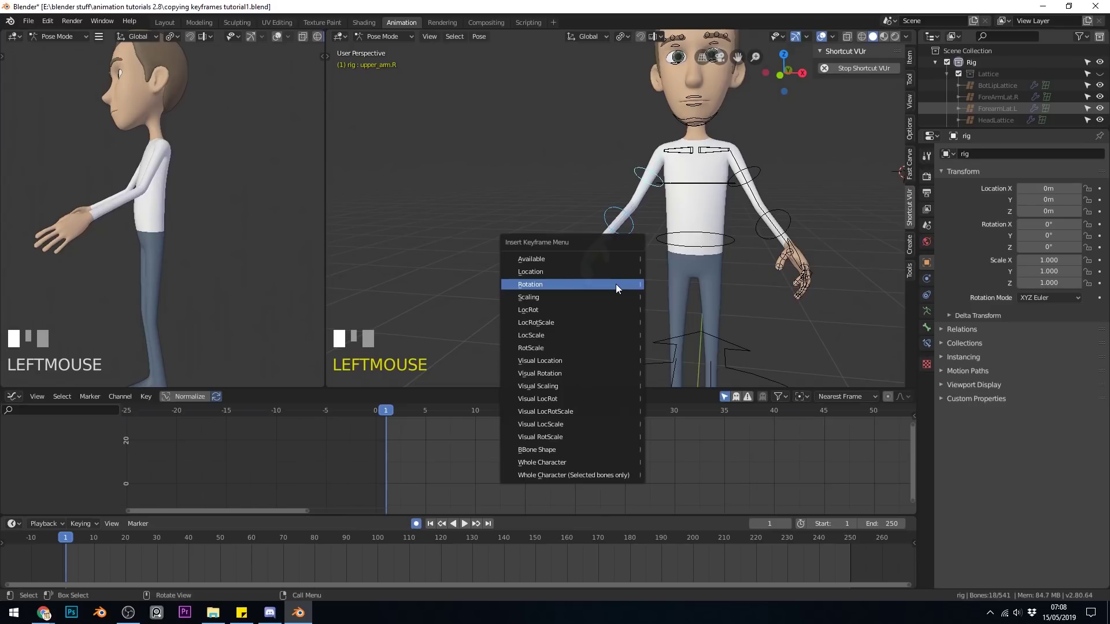
click(543, 285)
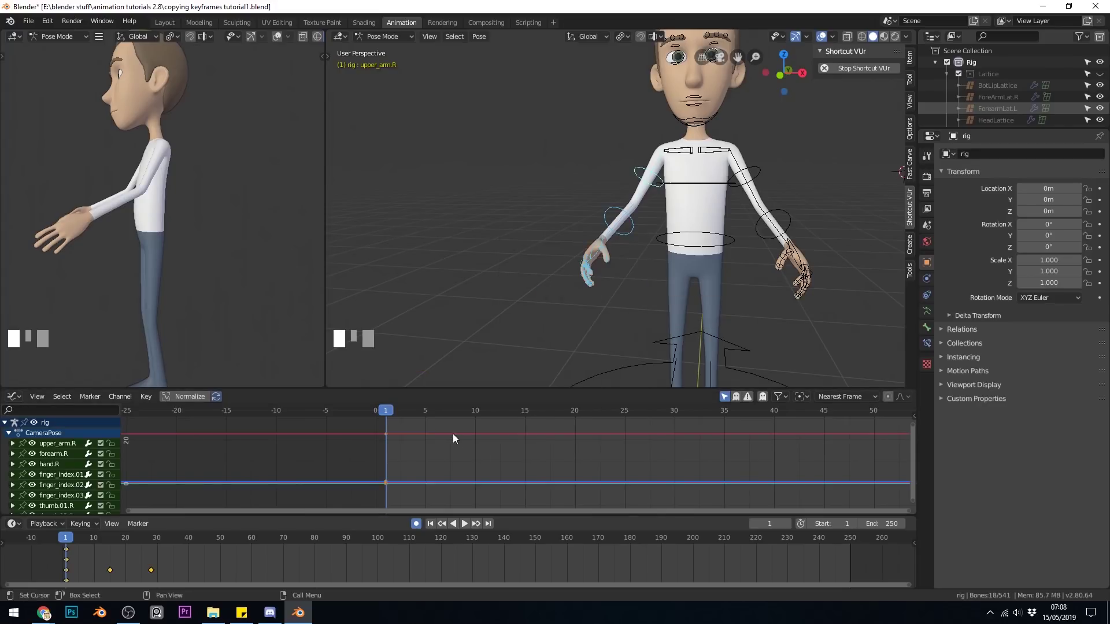
key(ctrl+shift+v)
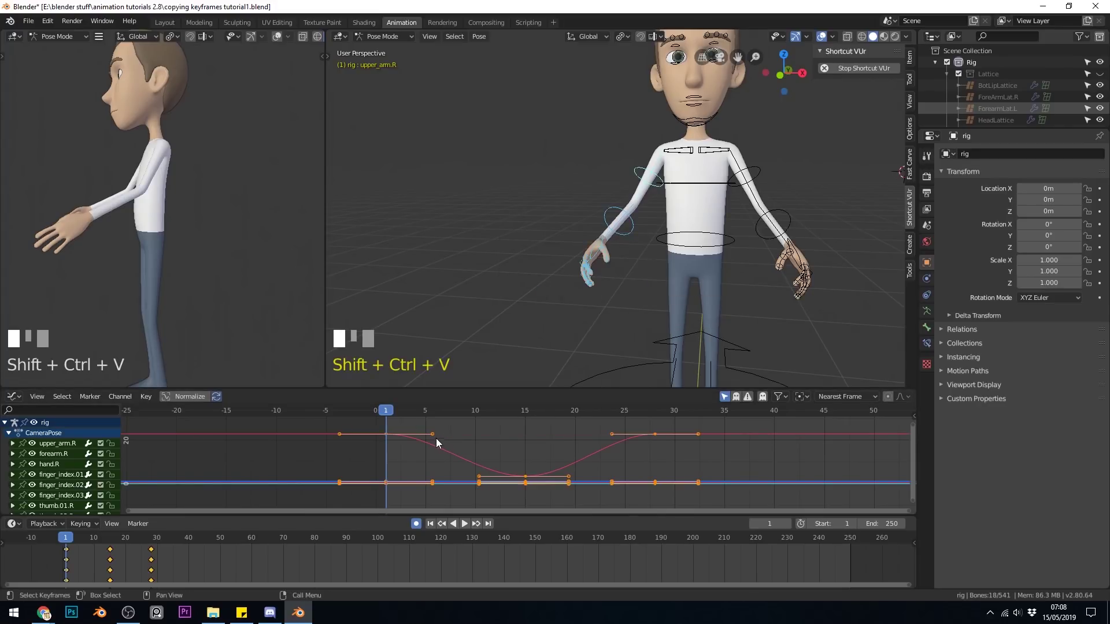
mouse_move(389, 415)
mouse_down()
mouse_move(547, 408)
mouse_move(398, 420)
mouse_up()
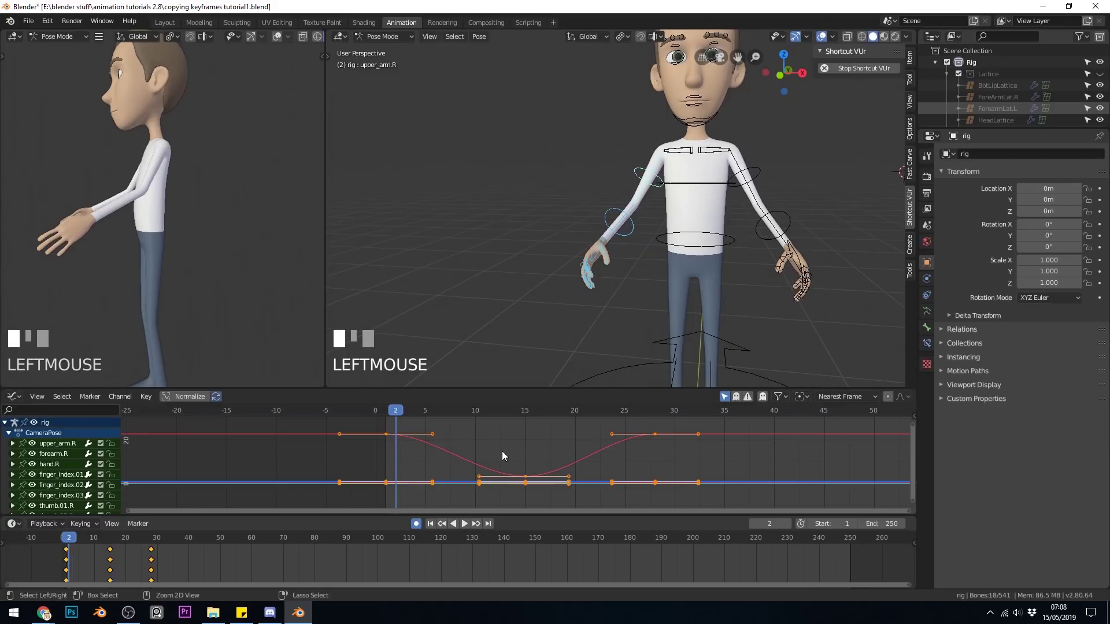
key(ctrl+z)
key(ctrl+z)
Step: Paste the mirrored arm swing keys at frame 15 and scrub back to review them
click(524, 411)
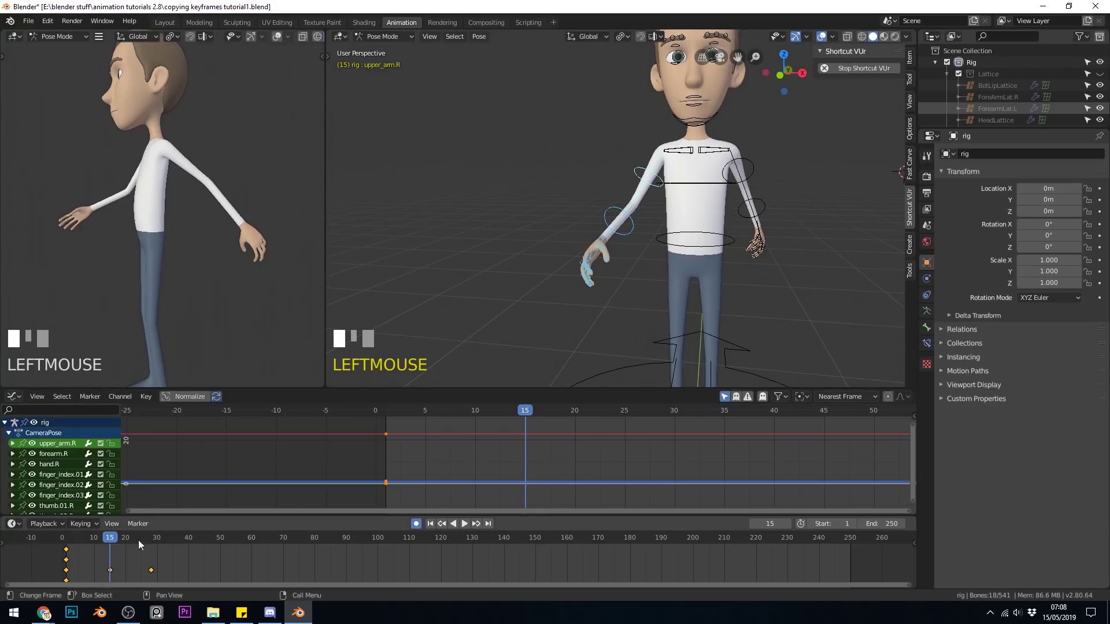
key(ctrl+shift+v)
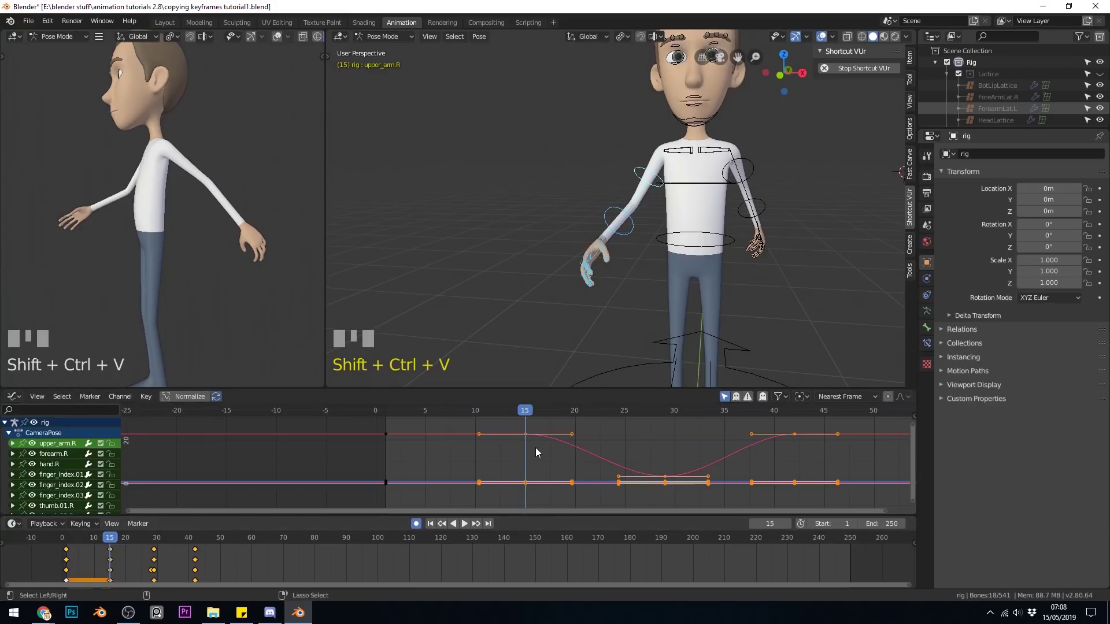
mouse_move(522, 412)
mouse_down()
mouse_move(508, 409)
mouse_move(691, 412)
mouse_move(524, 428)
mouse_up()
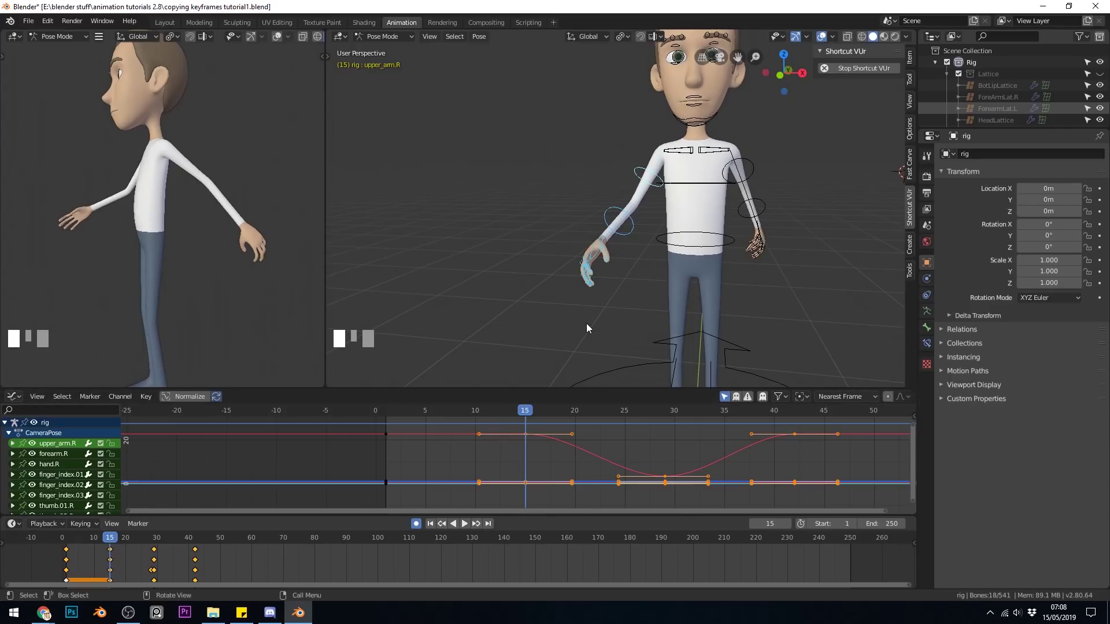
Step: Insert a Visual Location keyframe for the right arm's pose at frame 15
key(i)
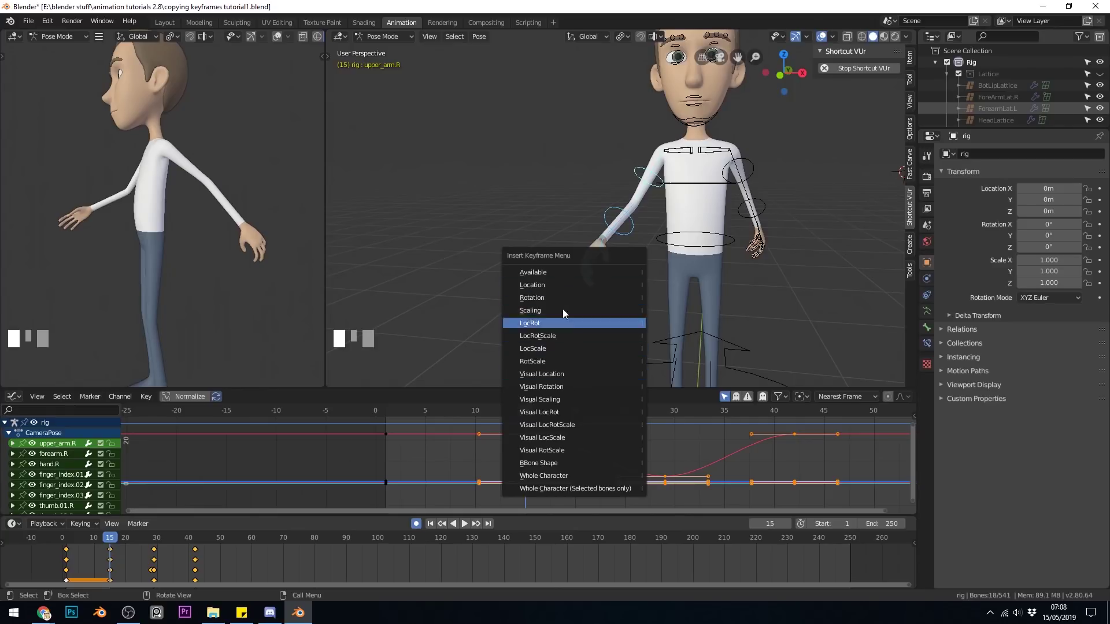
click(575, 373)
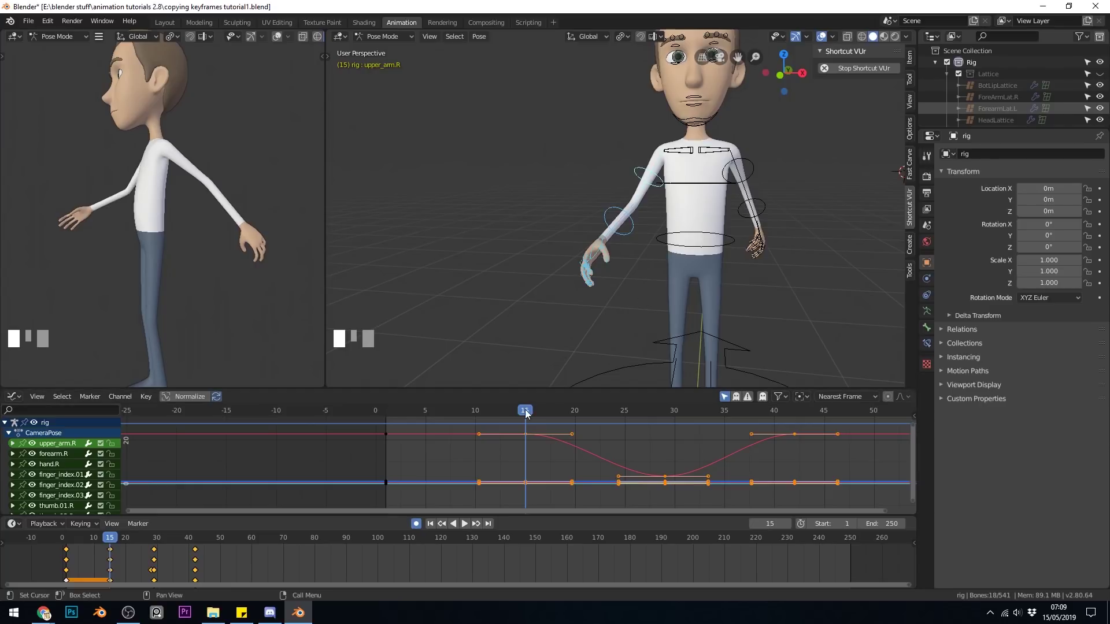
Step: Play and scrub the animation to compare both arm swings, stopping at frame 24
key(space)
click(572, 411)
drag(575, 412, 614, 410)
key(space)
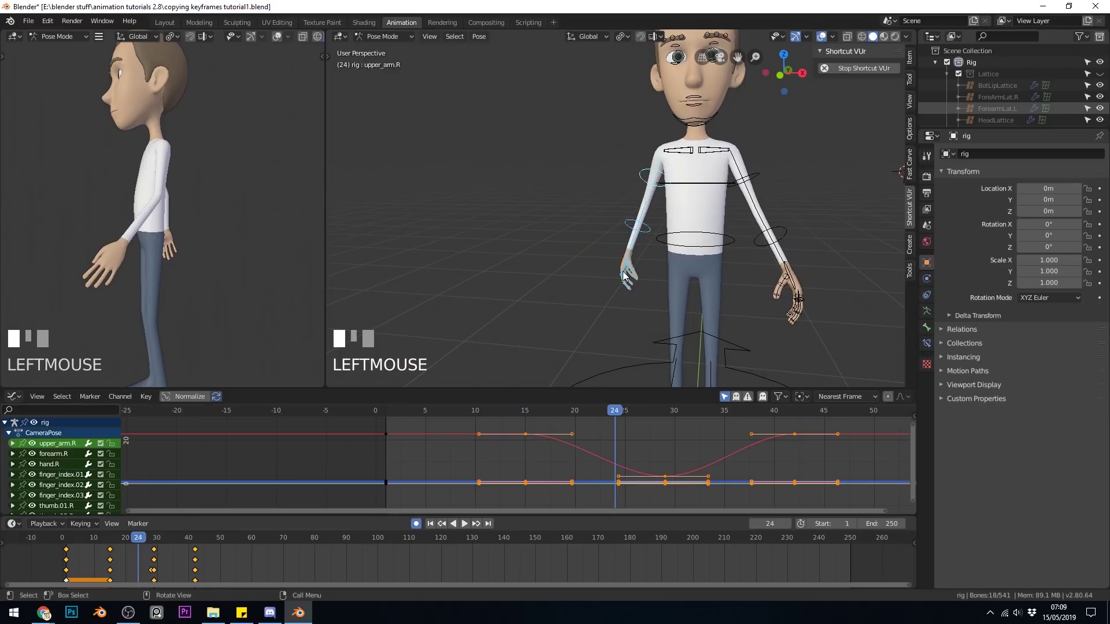